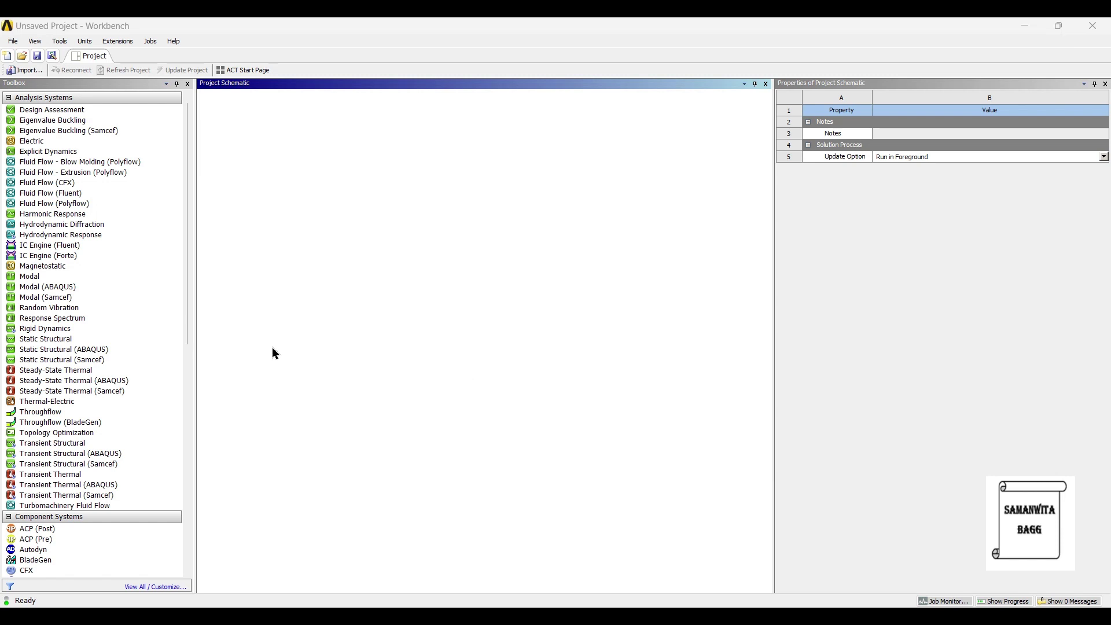
Step: Add a Steady-State Thermal analysis system from the Toolbox to the empty project
double_click(85, 368)
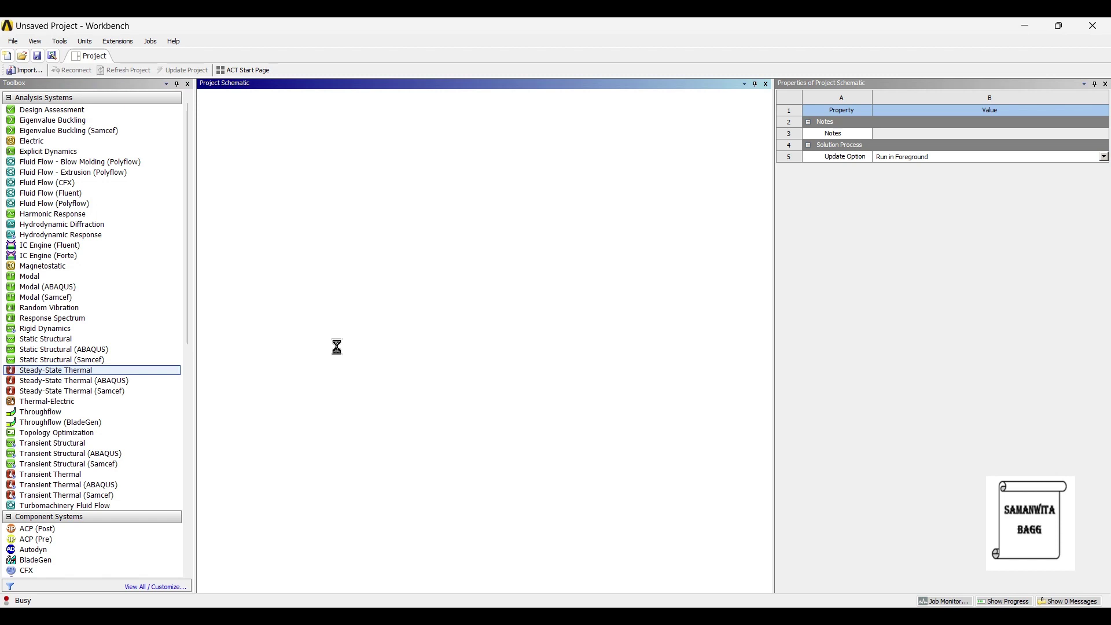
Step: Add Stainless Steel from the General Materials library to the thermal system's Engineering Data
key(Return)
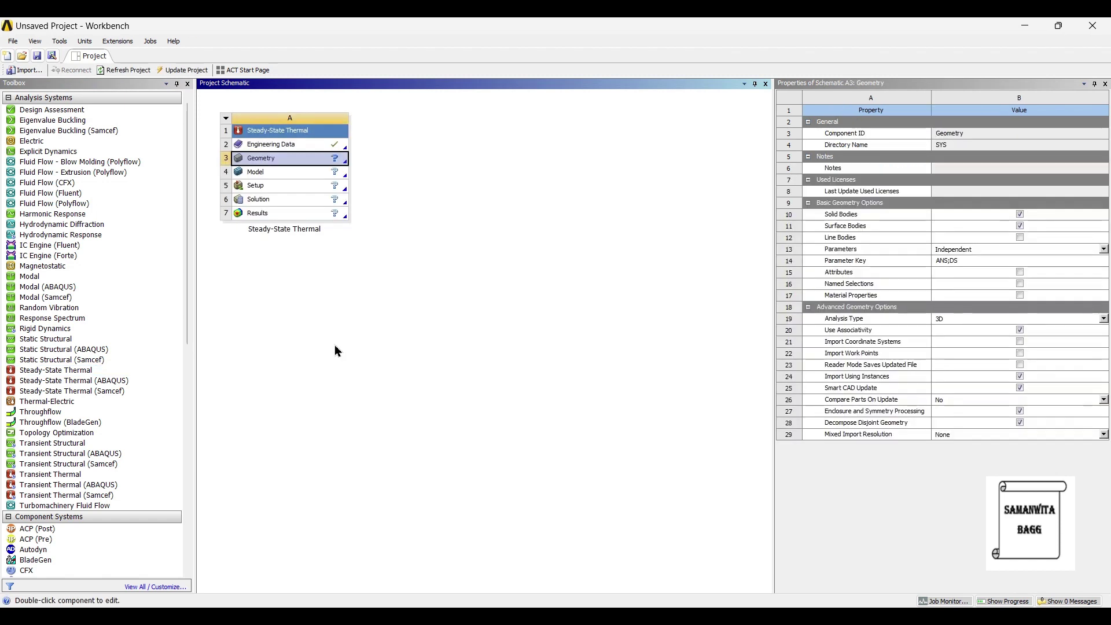
double_click(297, 146)
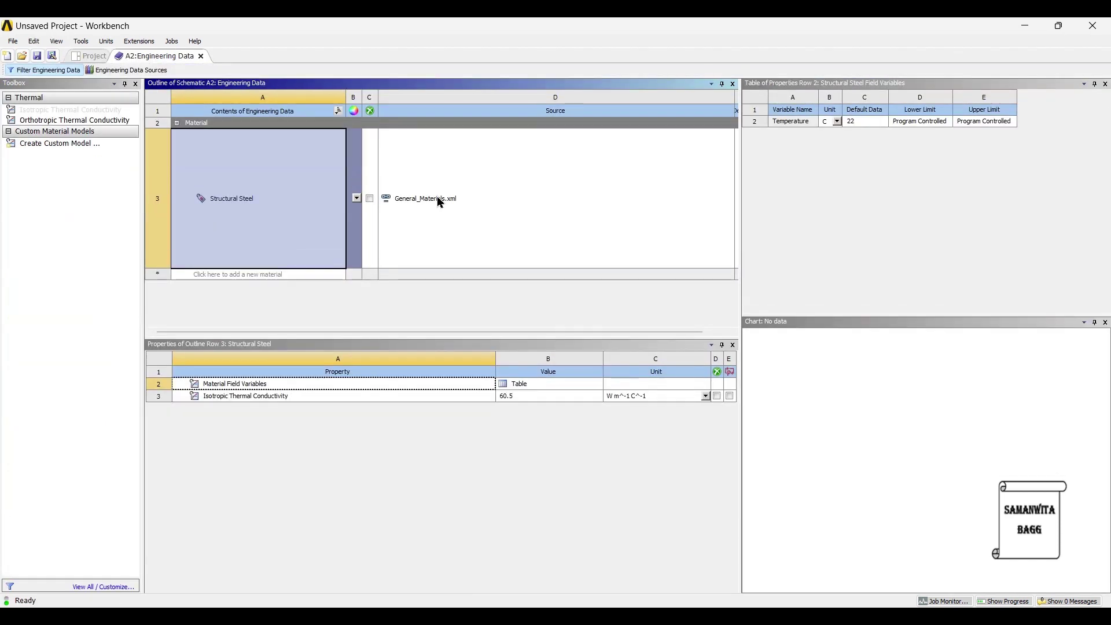
click(130, 70)
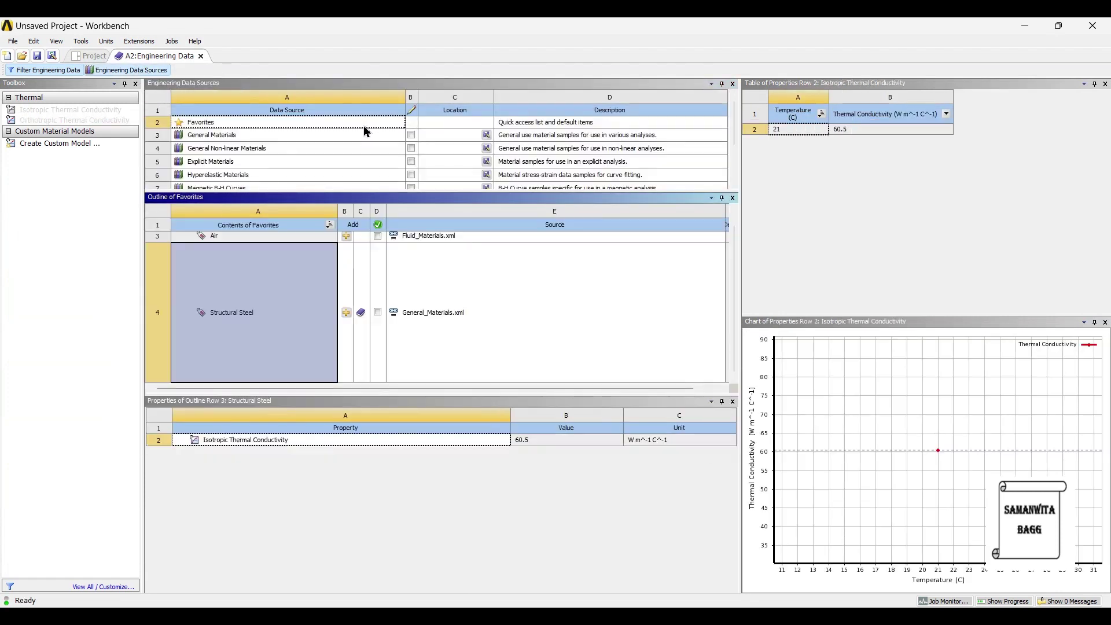
click(230, 138)
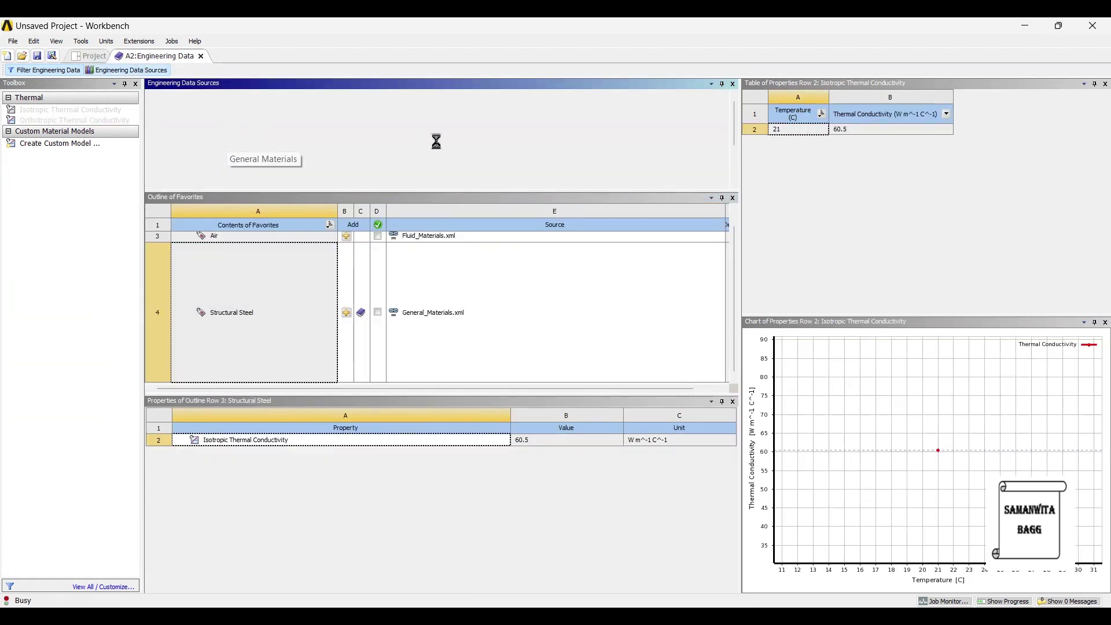
scroll(289, 319, up, 3)
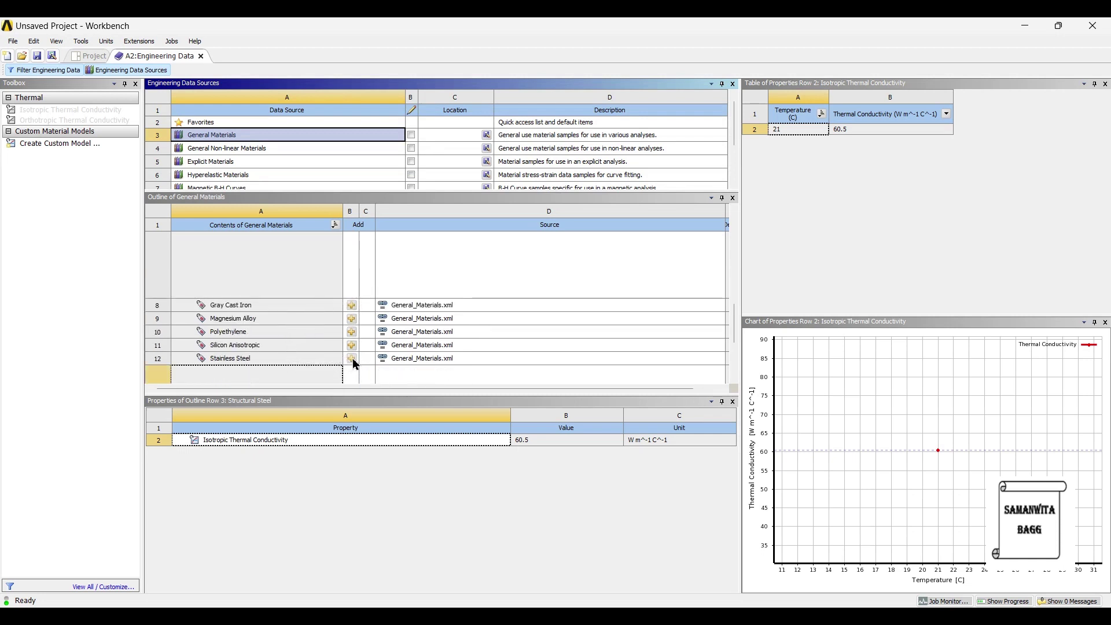
click(355, 374)
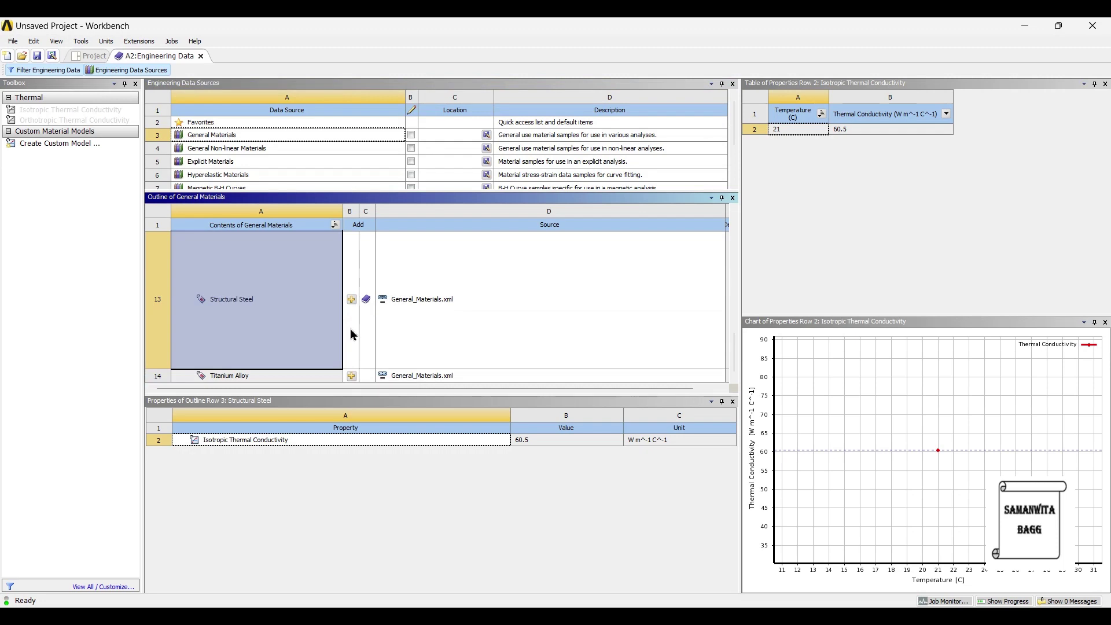
click(352, 350)
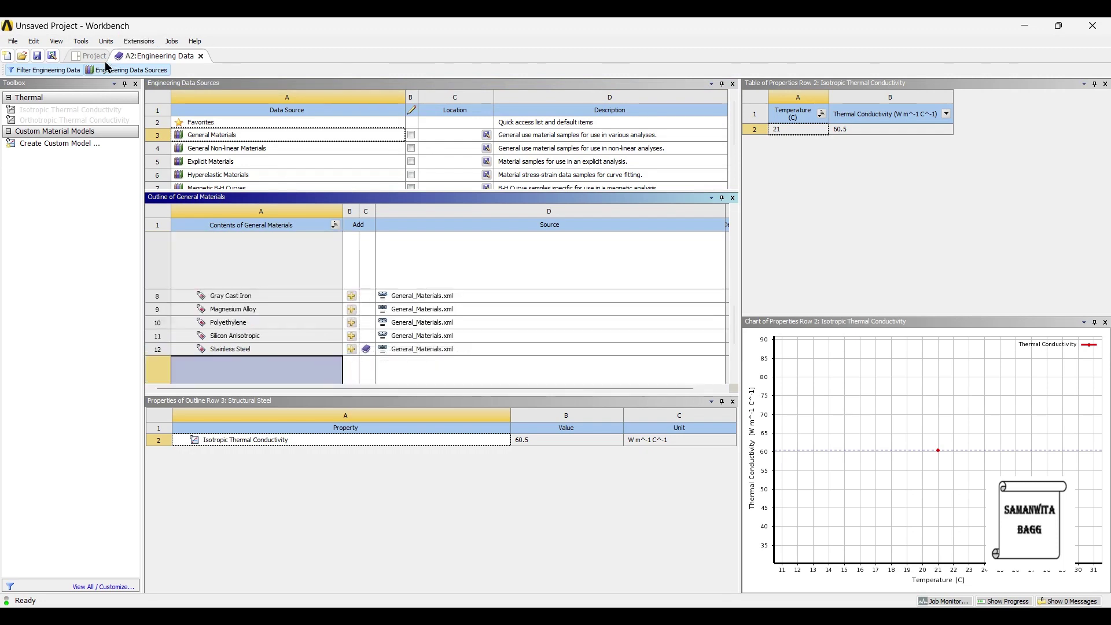
click(87, 57)
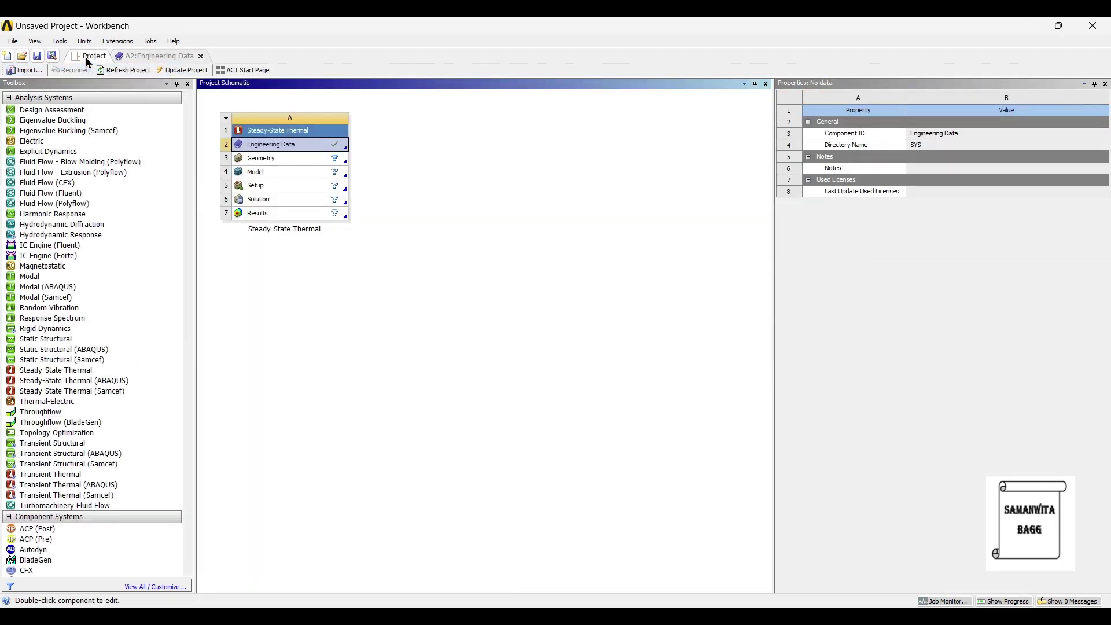
Step: Update the project and import Piston Ring.stp into the Geometry cell
click(186, 70)
click(282, 160)
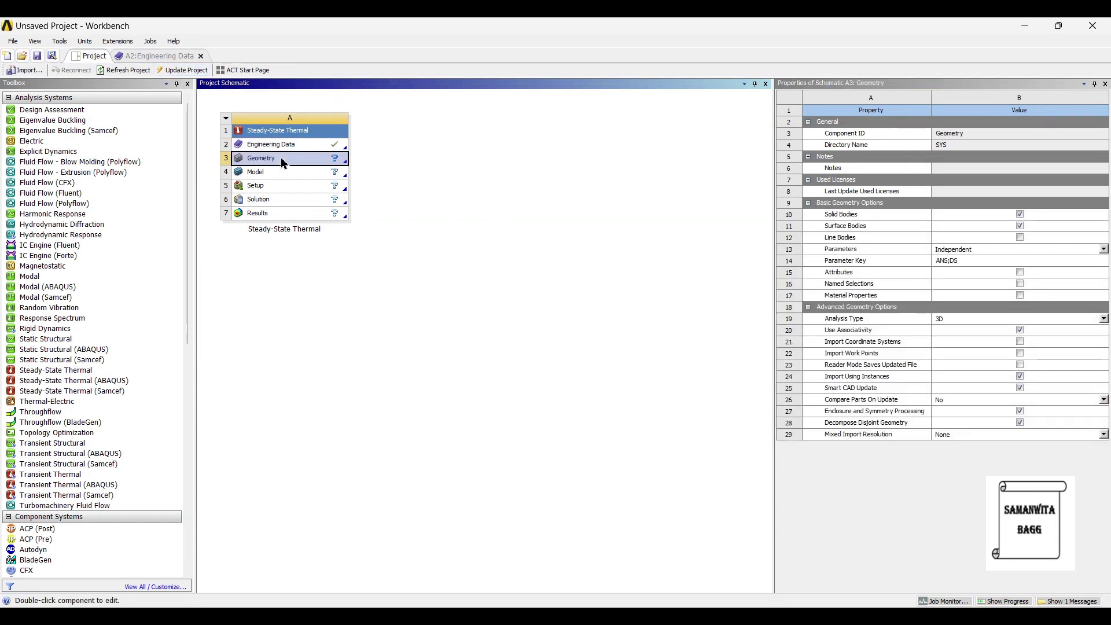
right_click(281, 159)
mouse_move(380, 194)
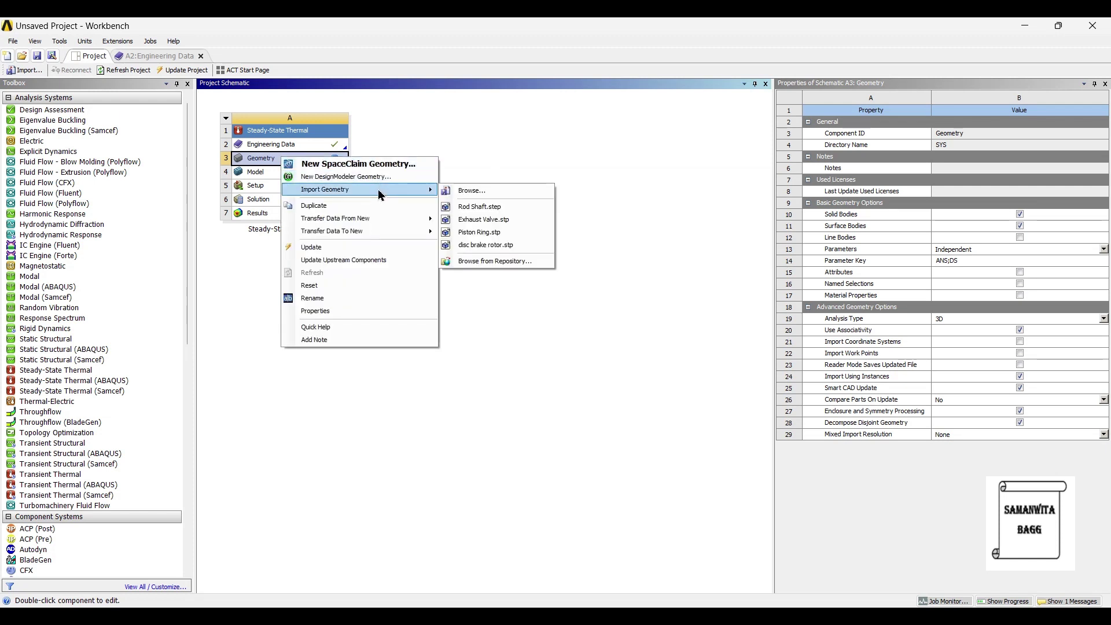
click(513, 239)
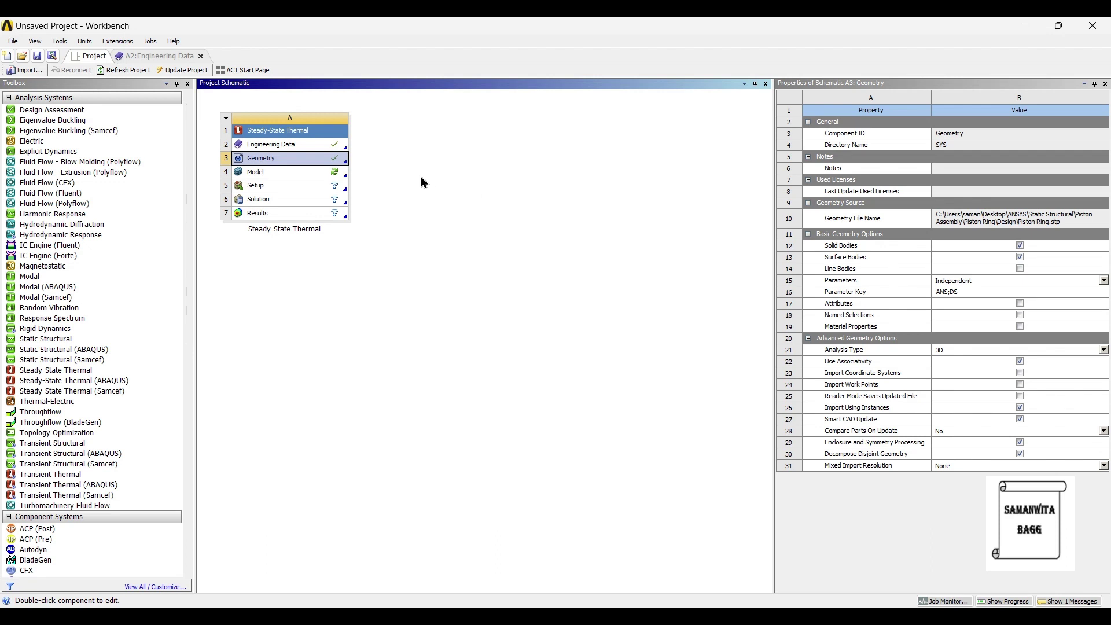
Step: Launch the piston ring model in Mechanical and orbit it to a top-down view
double_click(297, 171)
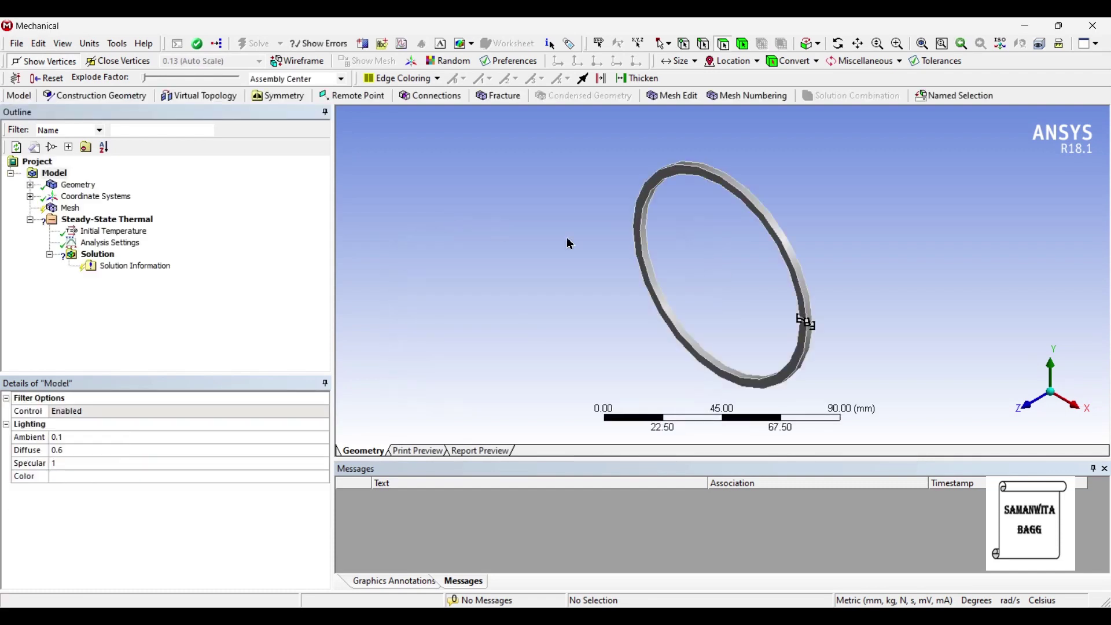
middle_drag(734, 238, 839, 206)
middle_drag(695, 328, 515, 323)
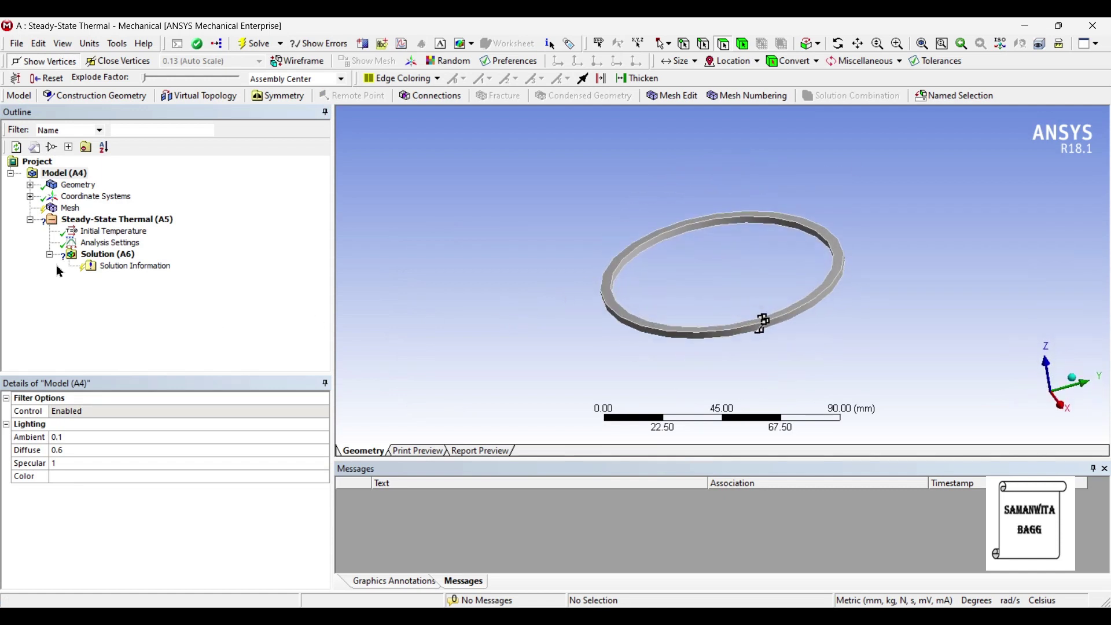
Step: Assign Stainless Steel as the material of the ring body
click(30, 186)
click(81, 197)
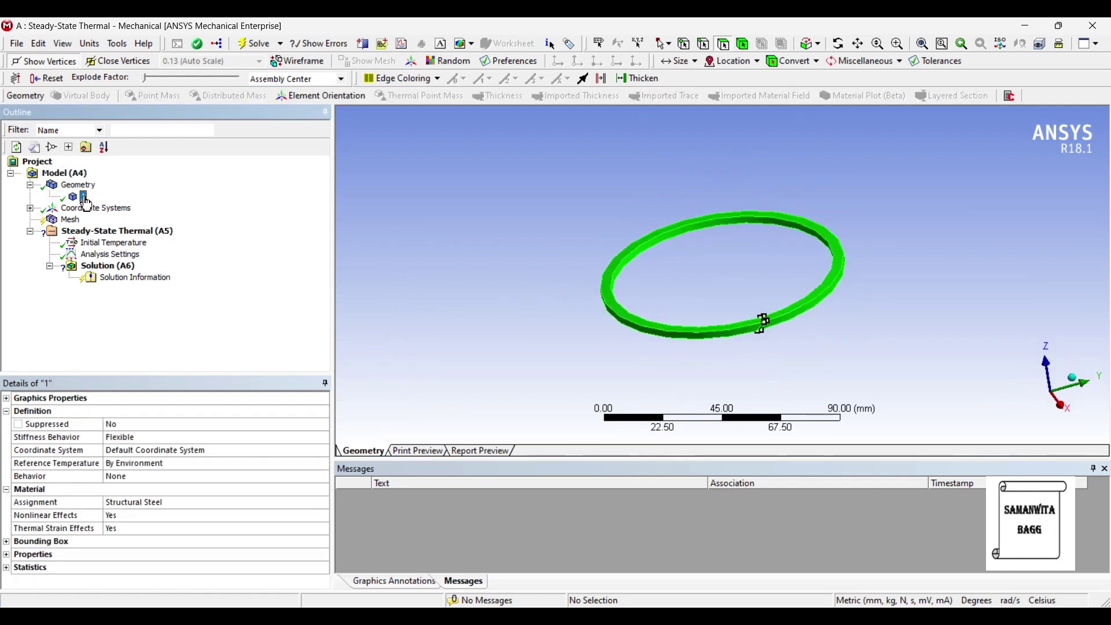
click(168, 503)
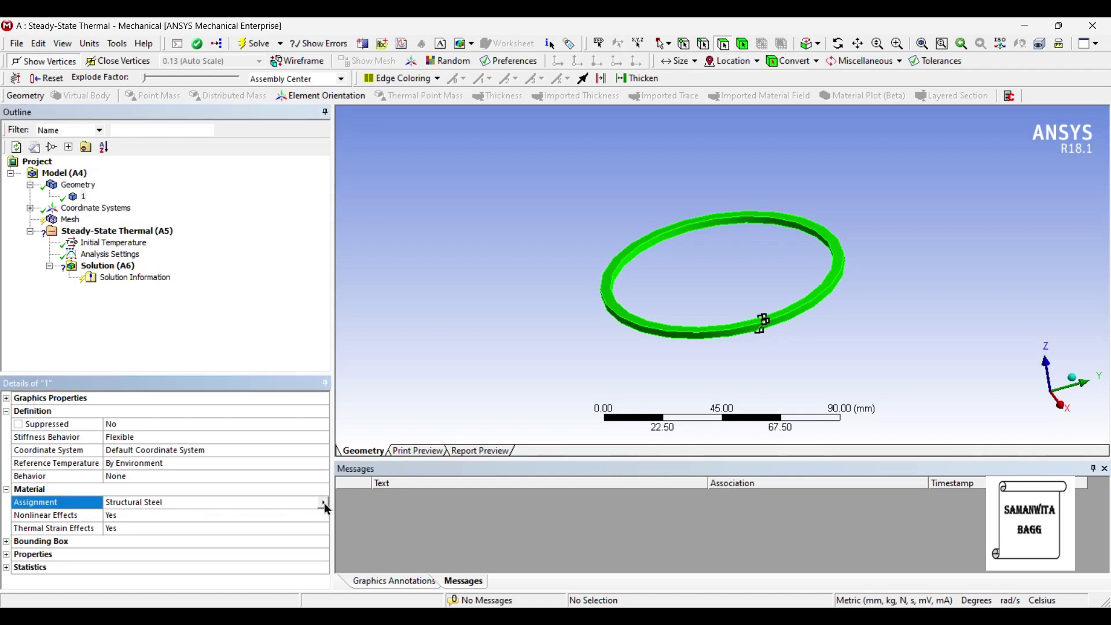
click(322, 503)
click(416, 562)
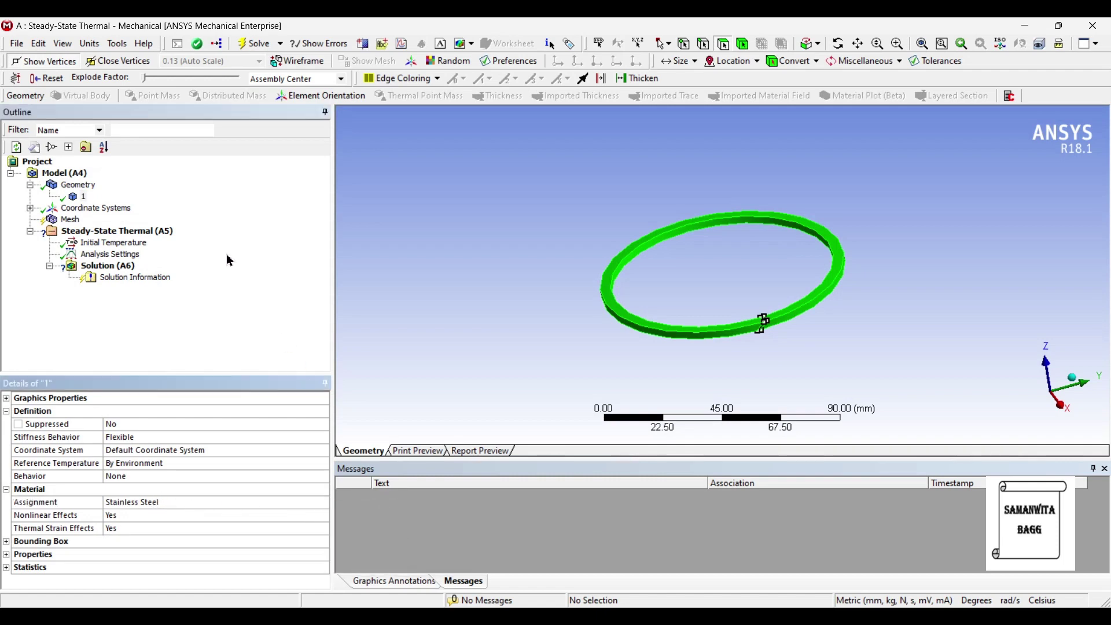
click(78, 223)
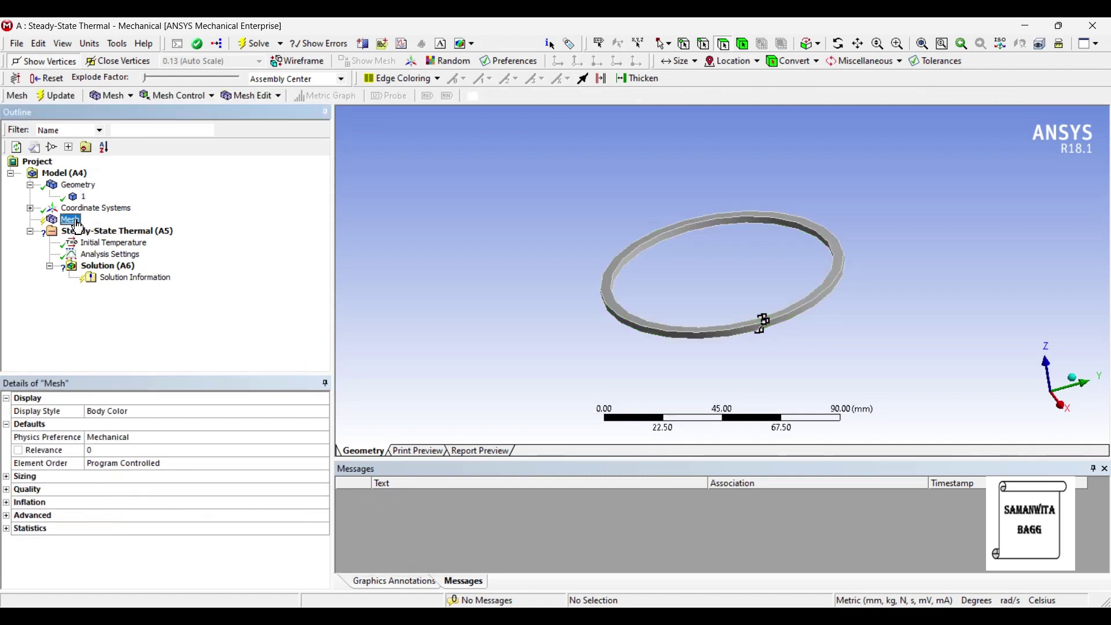
Step: Set the mesh sizing Relevance Center to Fine for the piston ring
click(5, 477)
click(134, 503)
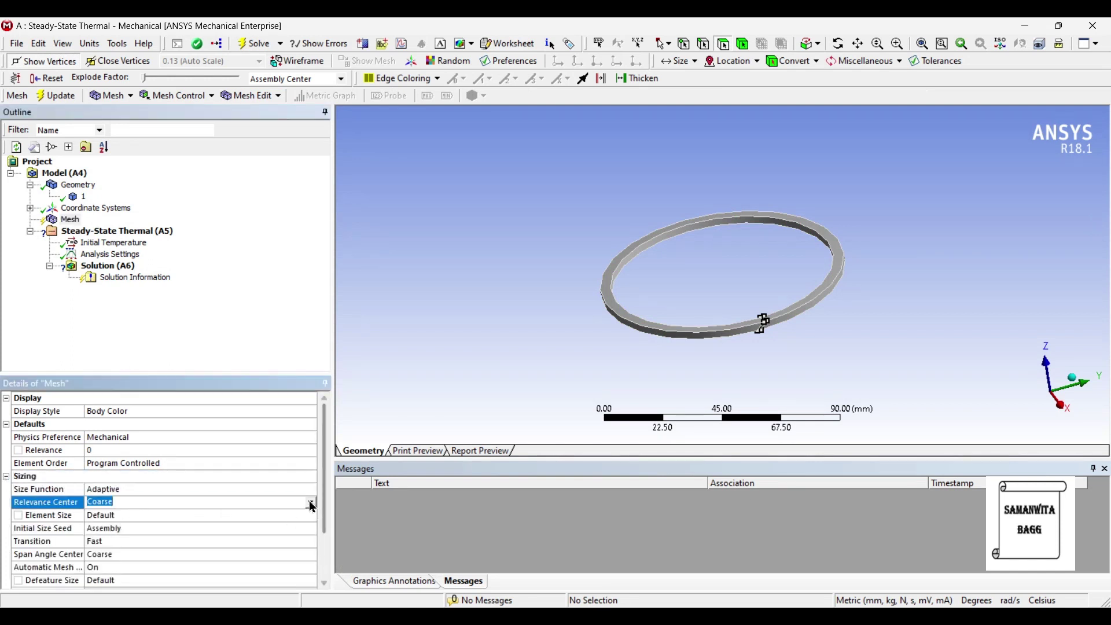
click(311, 503)
click(151, 533)
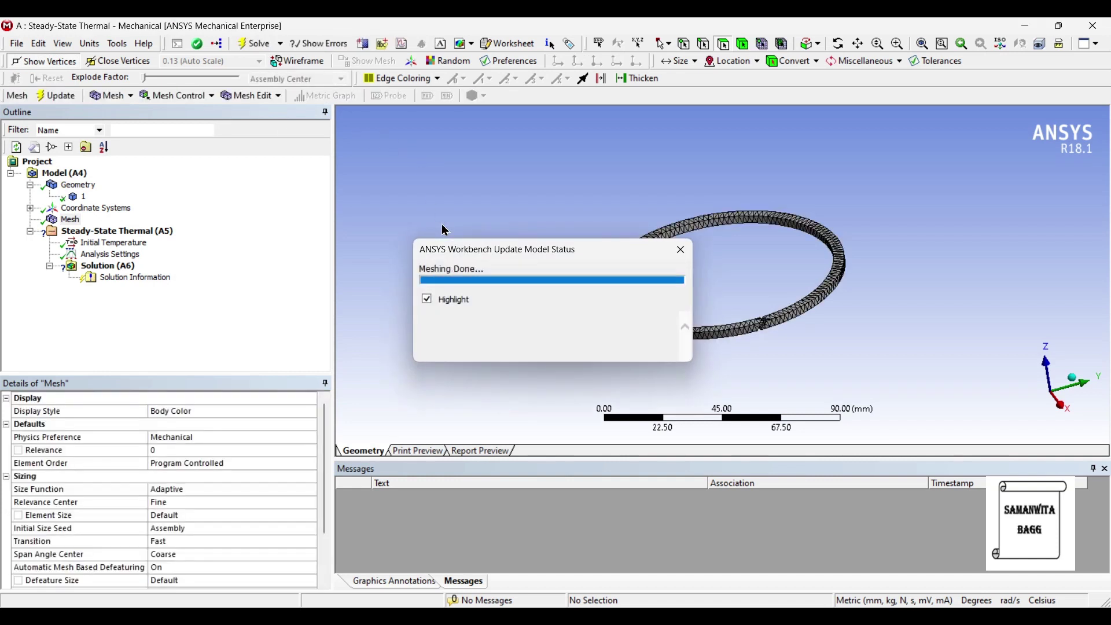
click(165, 232)
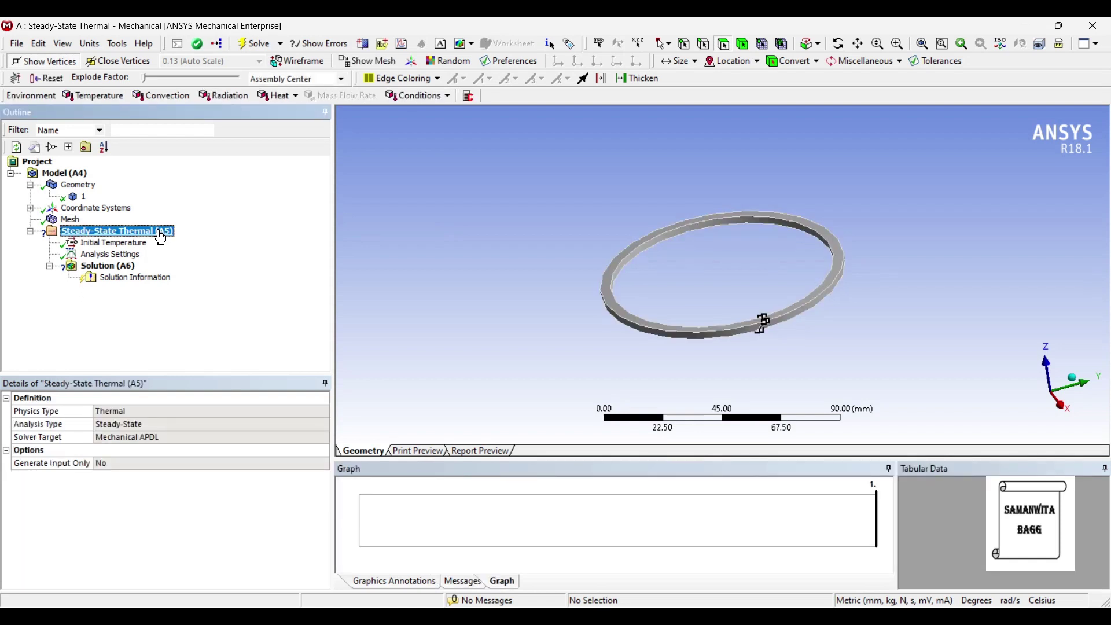
Step: Apply a 600 °C Temperature boundary condition to the ring's inner cylindrical face
right_click(161, 238)
mouse_move(187, 239)
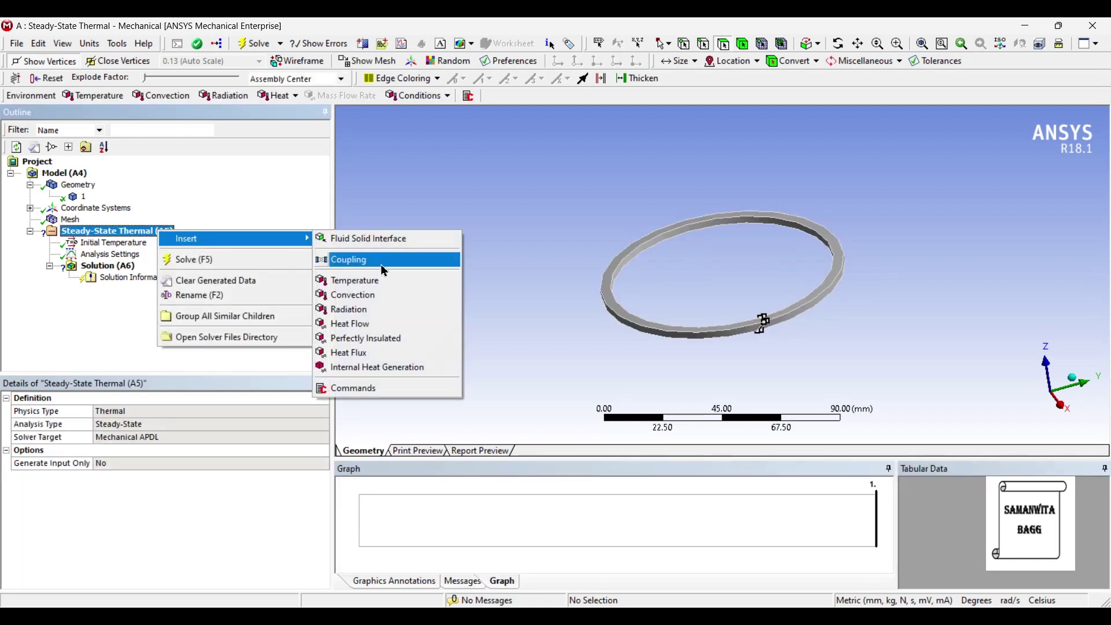
click(389, 280)
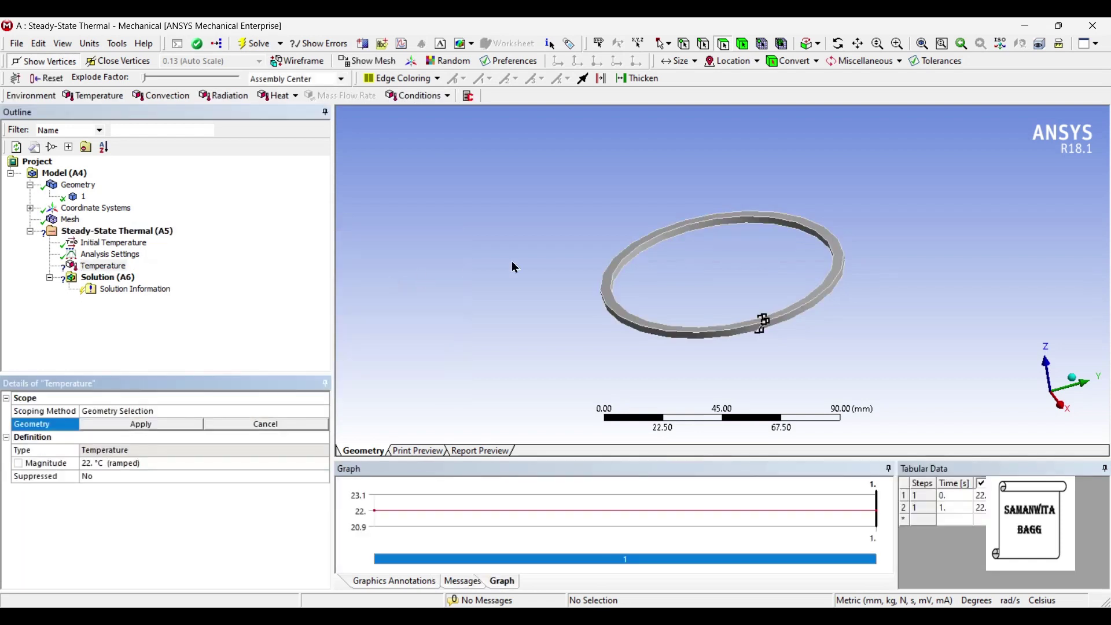
click(665, 248)
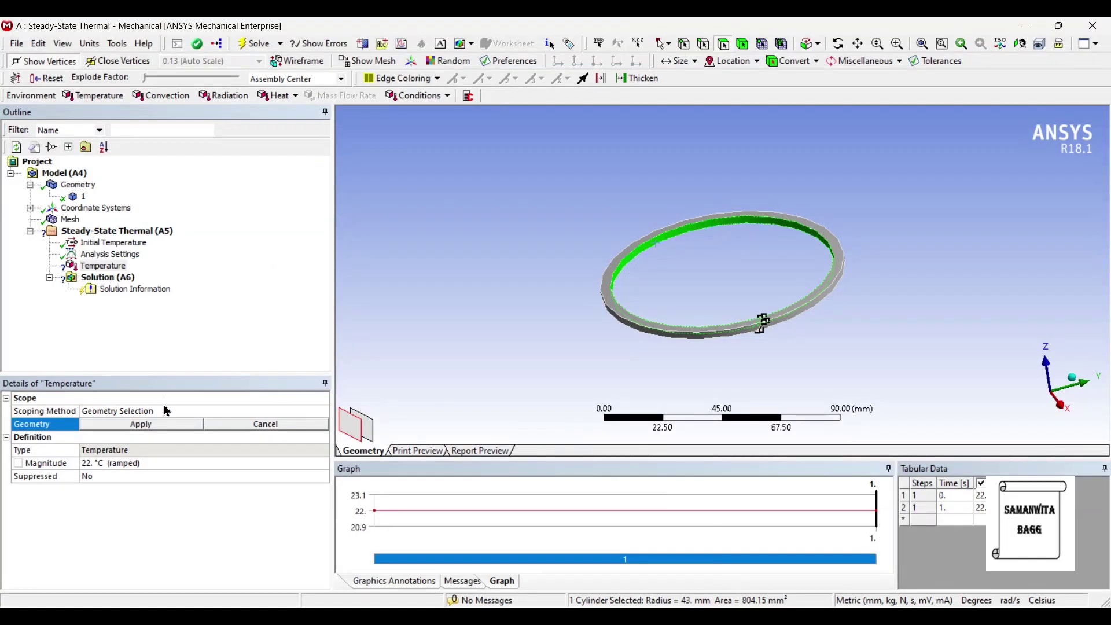
click(158, 429)
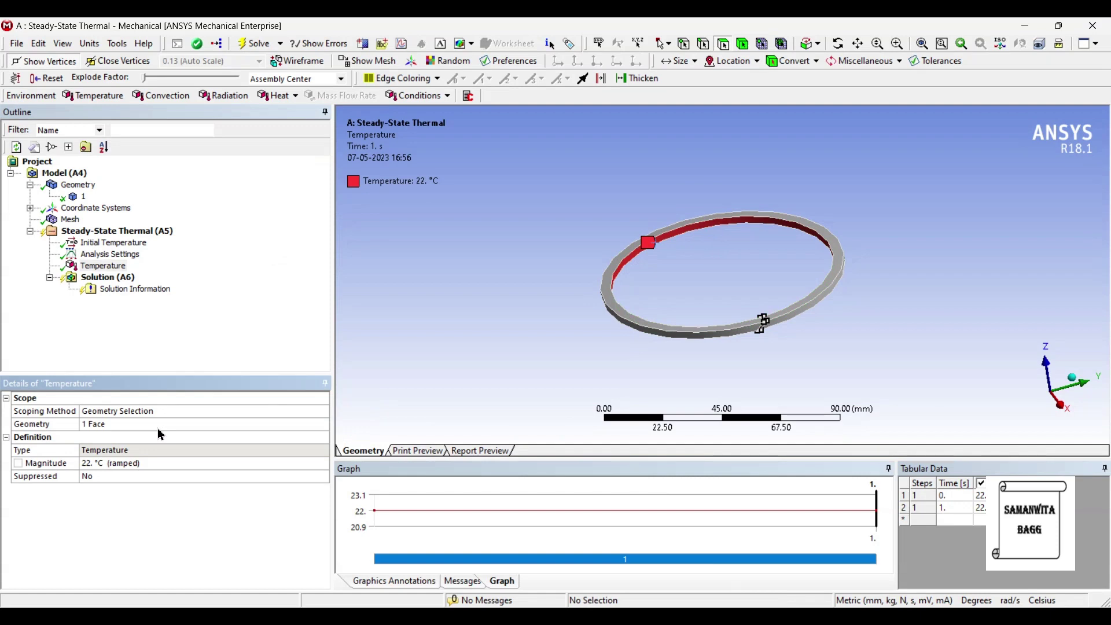
click(123, 468)
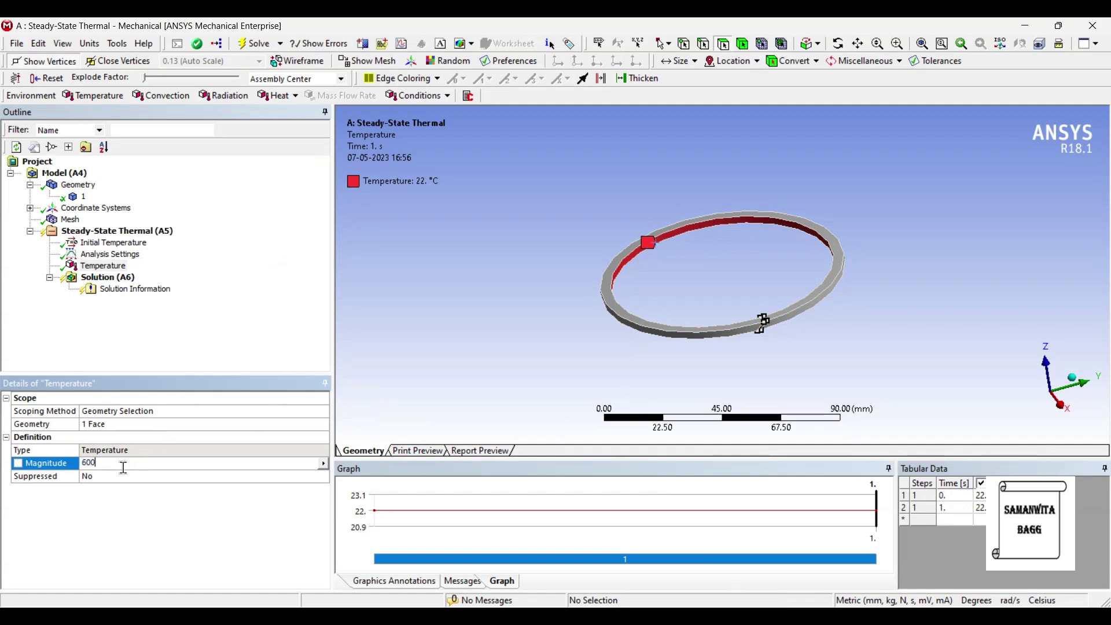
text(600)
key(Return)
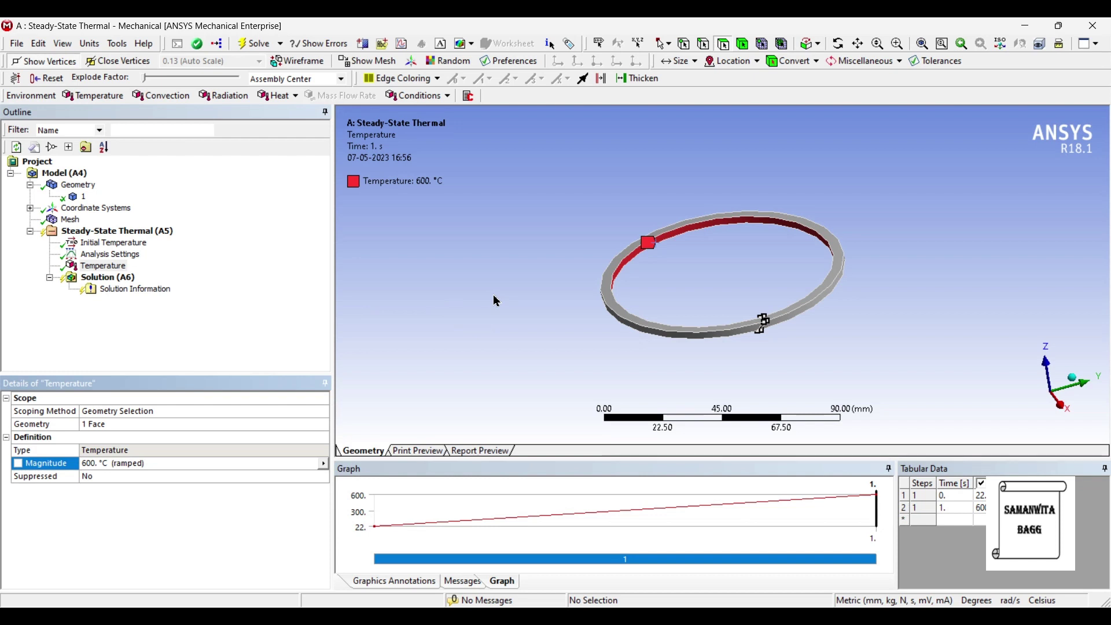
Step: Select three ring faces, including the top and outer cylindrical faces
middle_drag(601, 266, 614, 313)
click(648, 277)
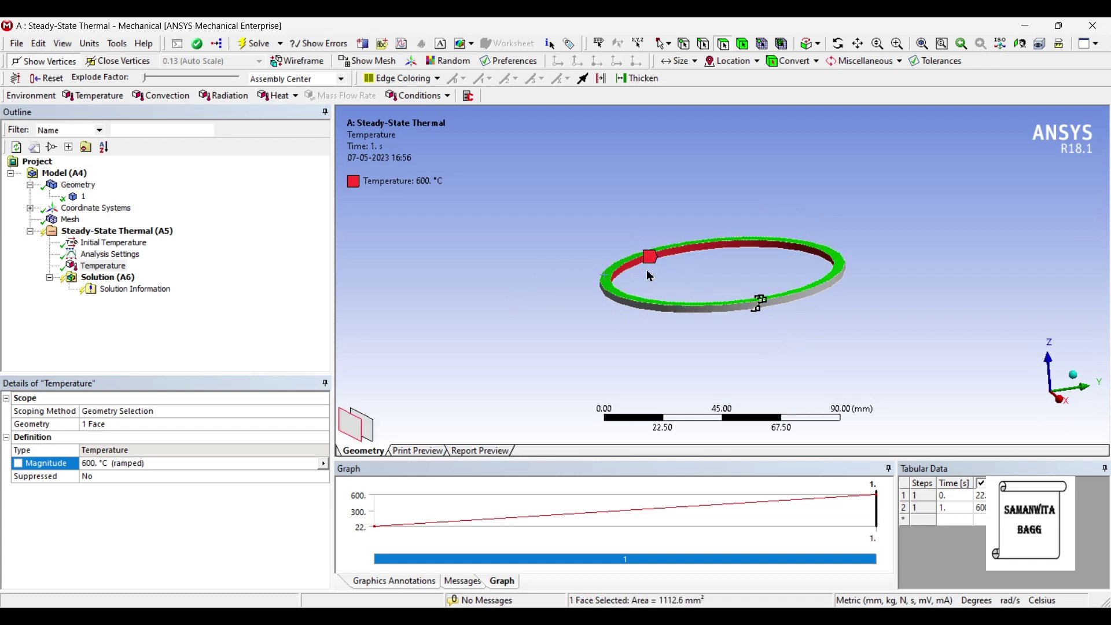
middle_drag(639, 289, 635, 287)
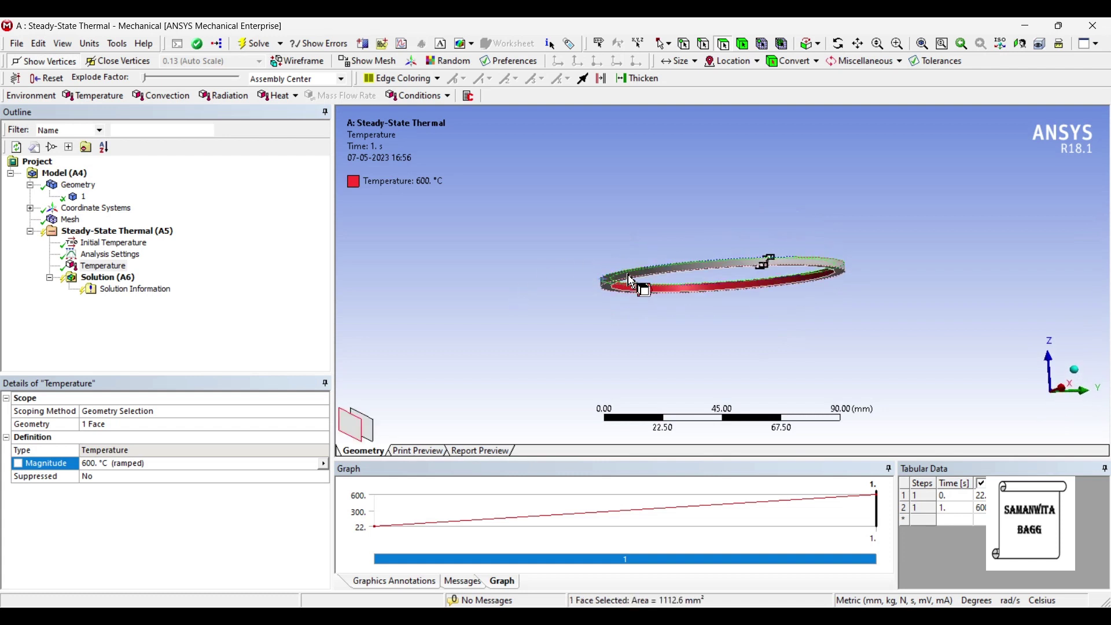
click(637, 288)
middle_drag(672, 255, 622, 308)
ctrl+click(622, 309)
middle_drag(664, 278, 682, 298)
ctrl+click(686, 221)
Step: Add Convection on those faces using the Stagnant Air - Horizontal Cyl temperature-dependent film coefficient
right_click(607, 274)
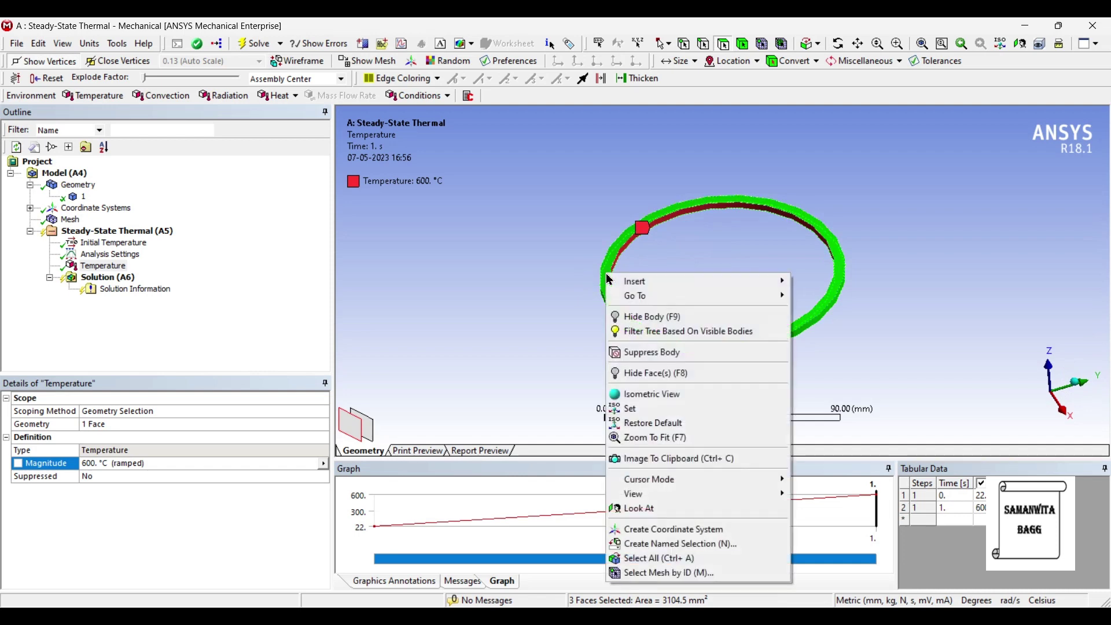
mouse_move(666, 281)
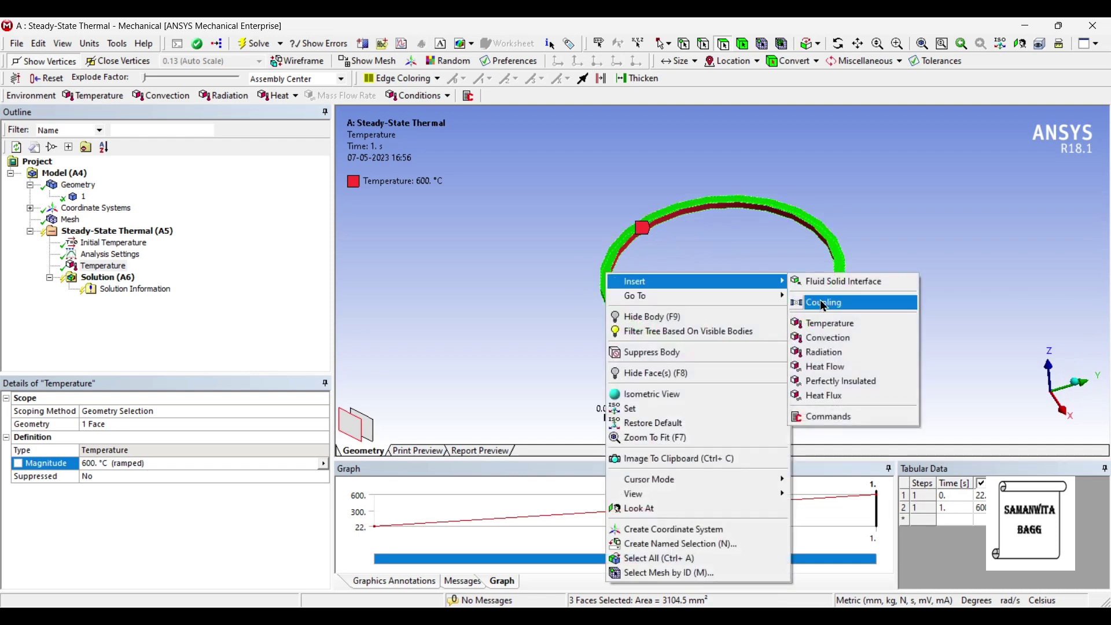
click(833, 337)
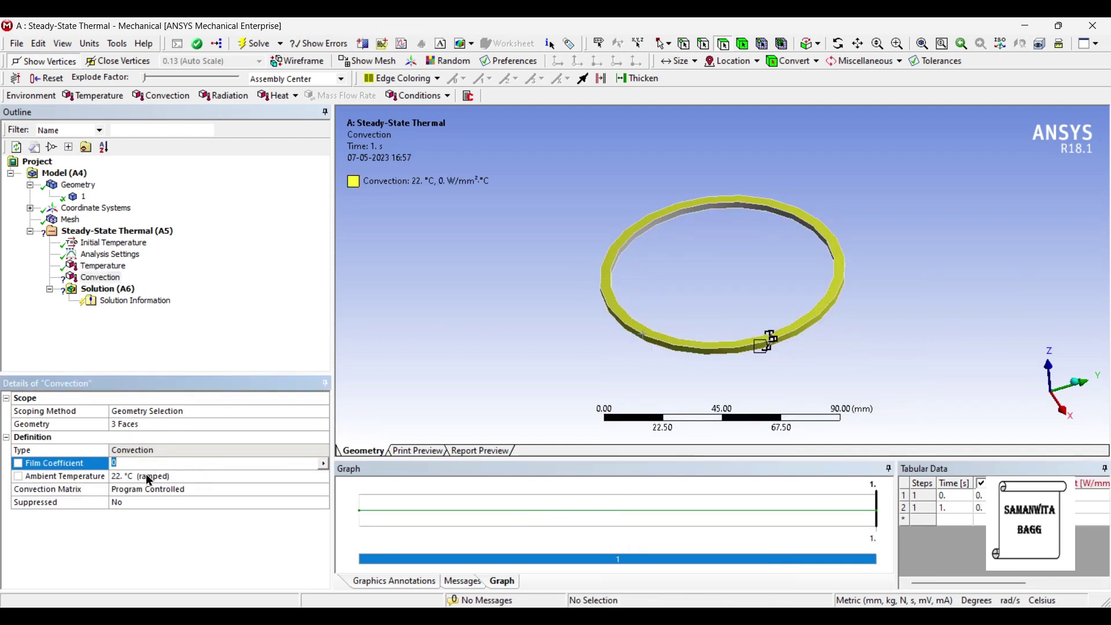
click(324, 464)
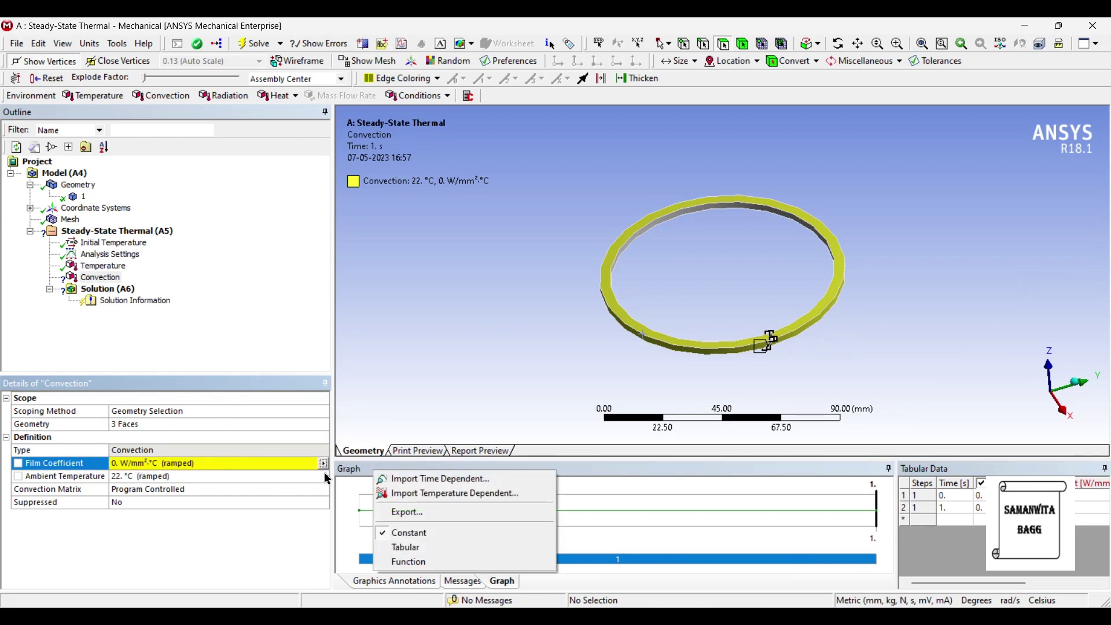
click(437, 493)
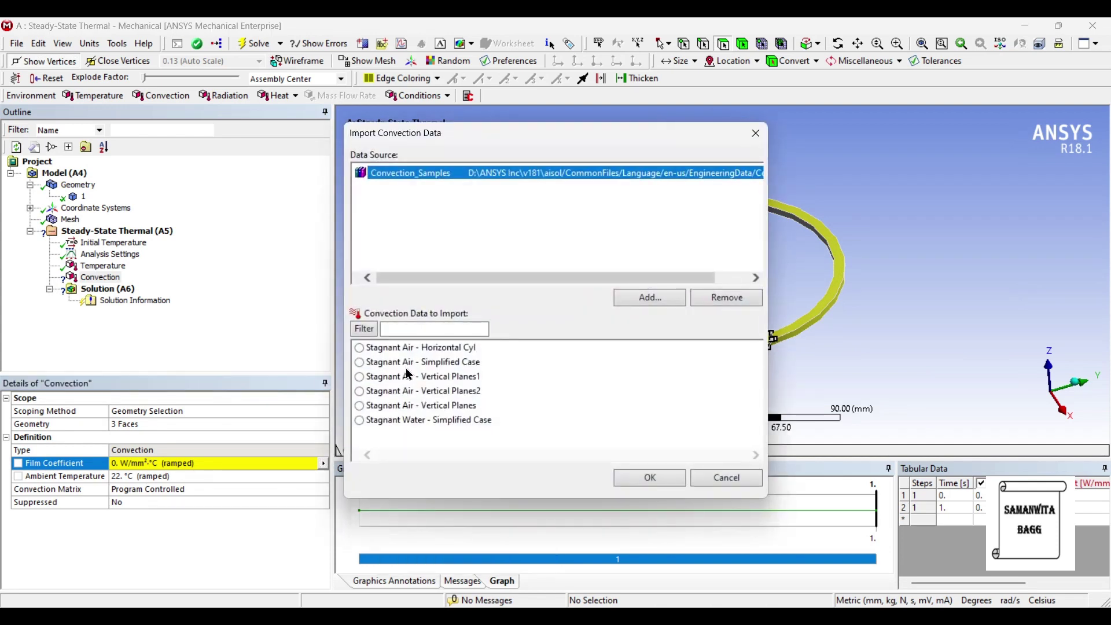
click(360, 350)
click(646, 479)
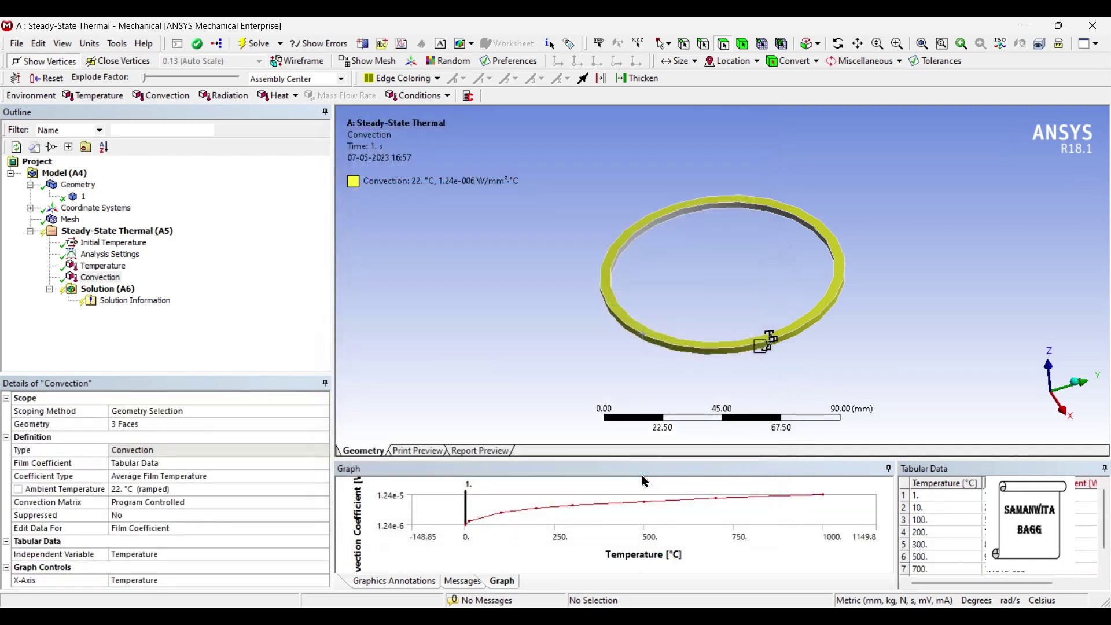
click(129, 292)
Step: Insert a Temperature result under the Solution
right_click(128, 292)
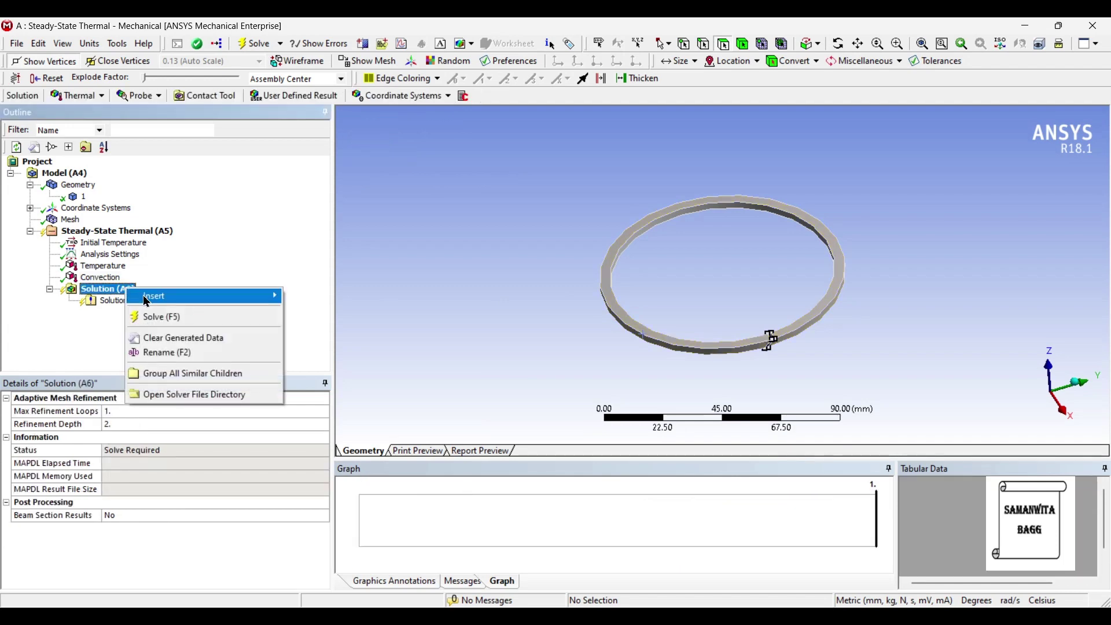
mouse_move(178, 302)
mouse_move(354, 304)
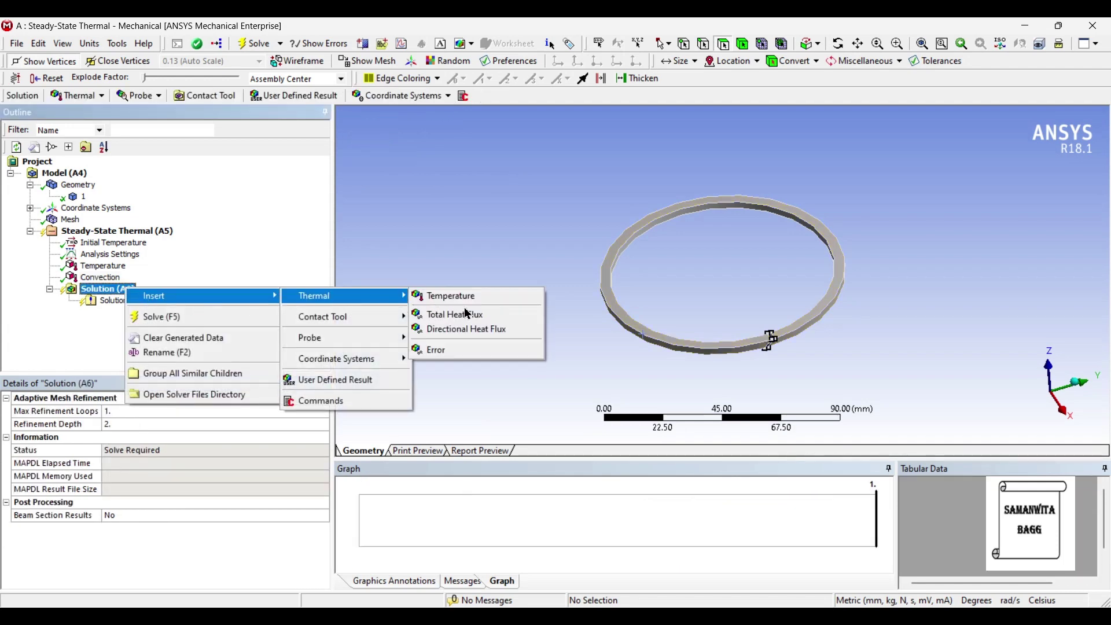
click(467, 302)
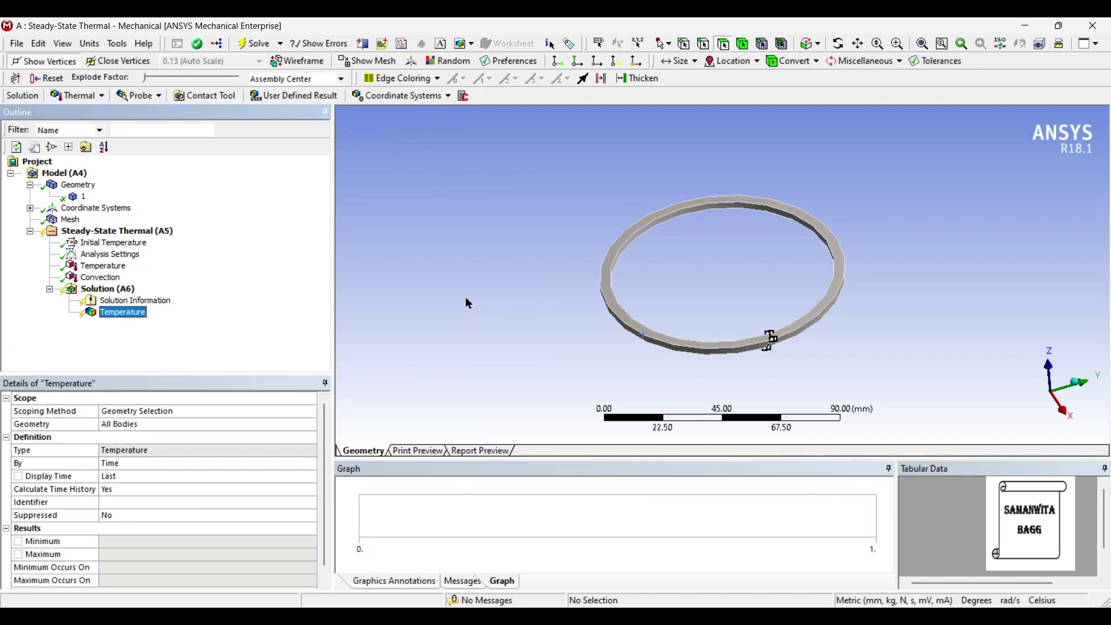
Step: Add a Total Heat Flux result and solve the thermal model
click(125, 289)
right_click(128, 291)
mouse_move(144, 303)
mouse_move(336, 299)
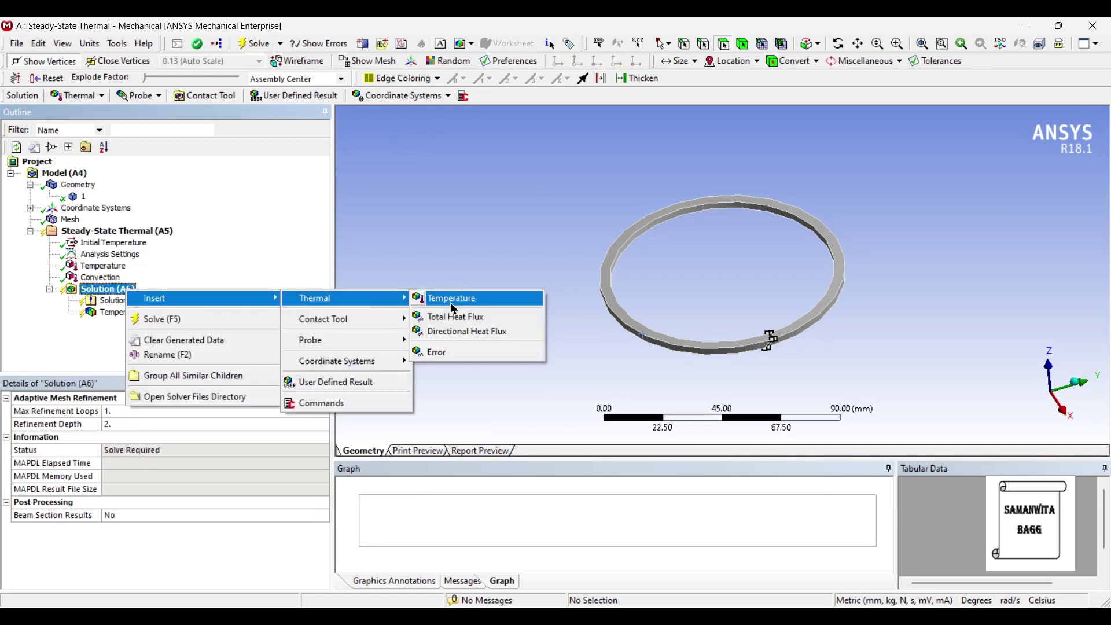
click(480, 319)
click(109, 289)
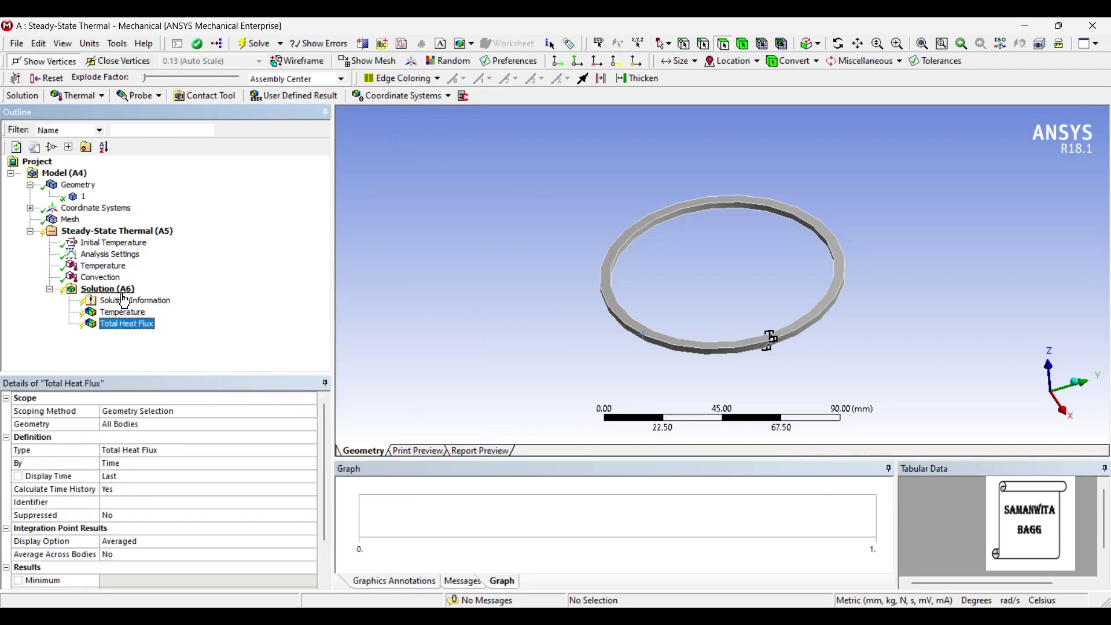
click(257, 44)
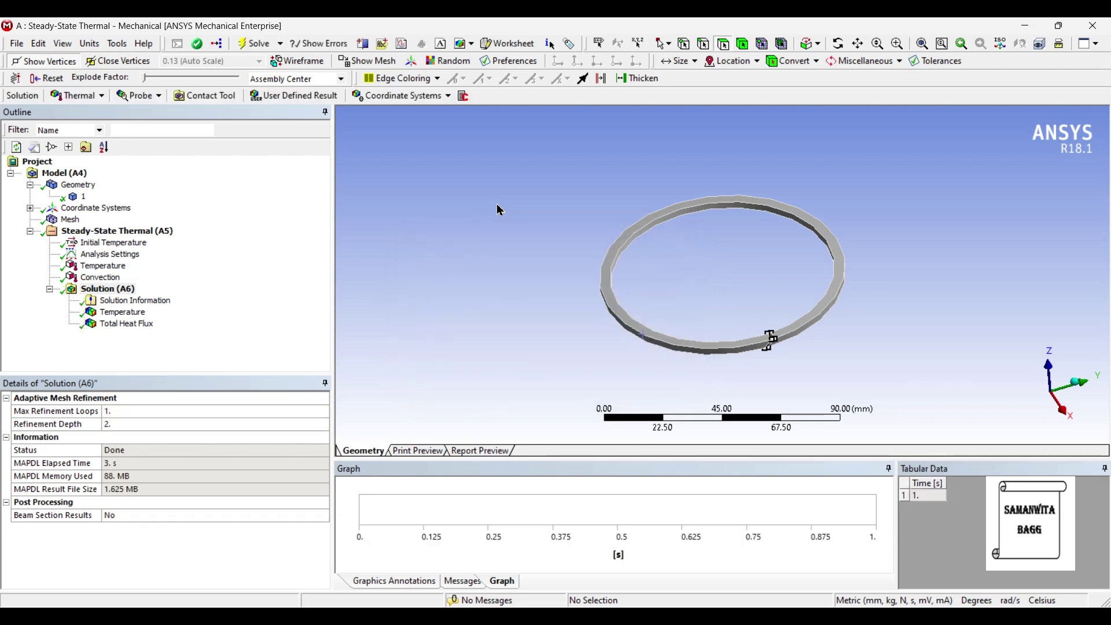
Step: Animate the temperature contour, then view total heat flux peaking at 0.030488 W/mm²
click(119, 313)
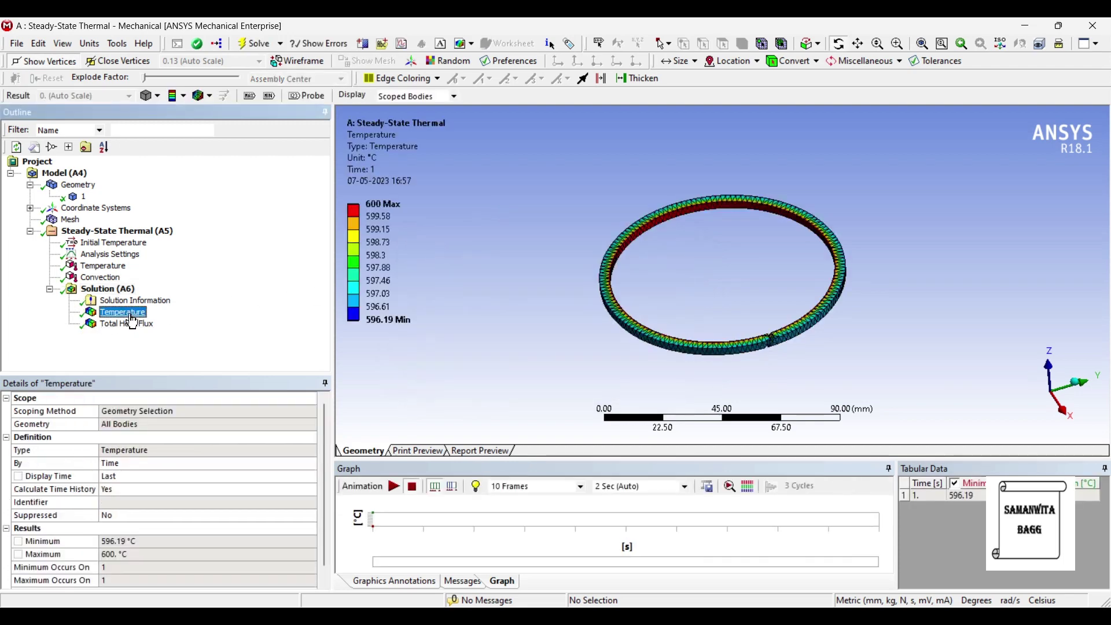
drag(631, 333, 603, 347)
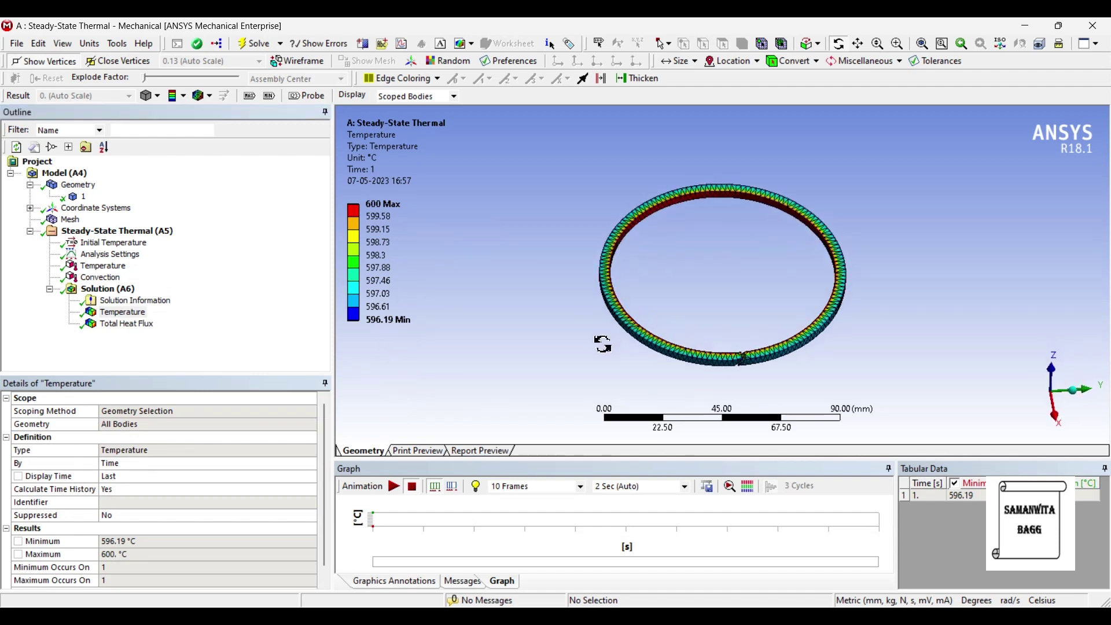
click(394, 486)
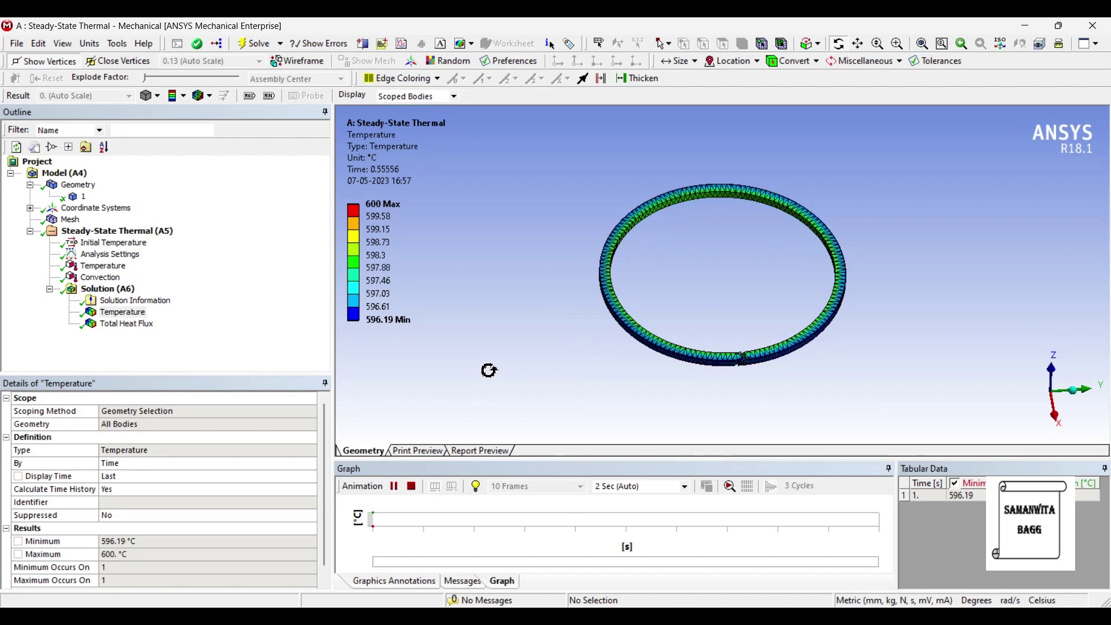
mouse_move(646, 373)
mouse_down()
mouse_move(613, 437)
mouse_move(627, 370)
mouse_move(634, 386)
mouse_up()
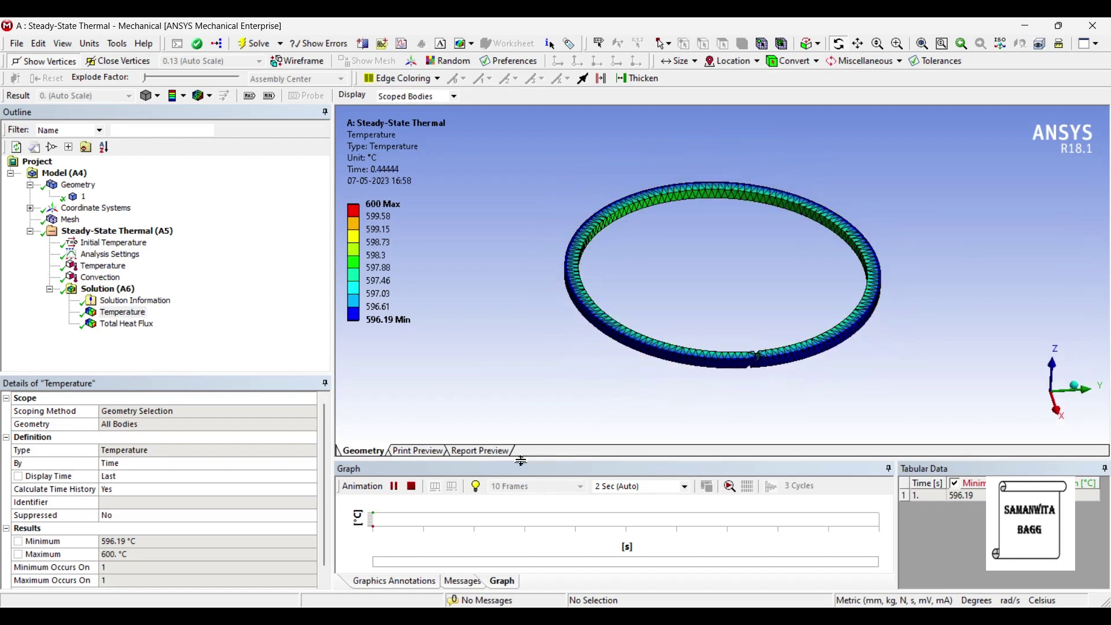
click(396, 488)
click(124, 324)
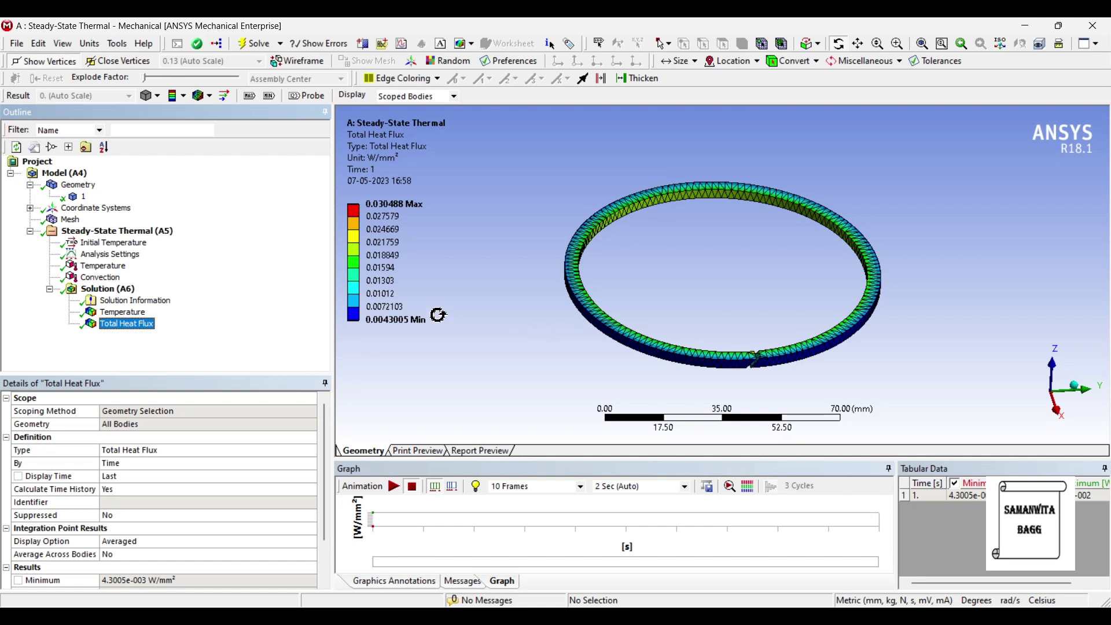
Step: Choose New Material from the ring body's material Assignment list to open Engineering Data
click(83, 197)
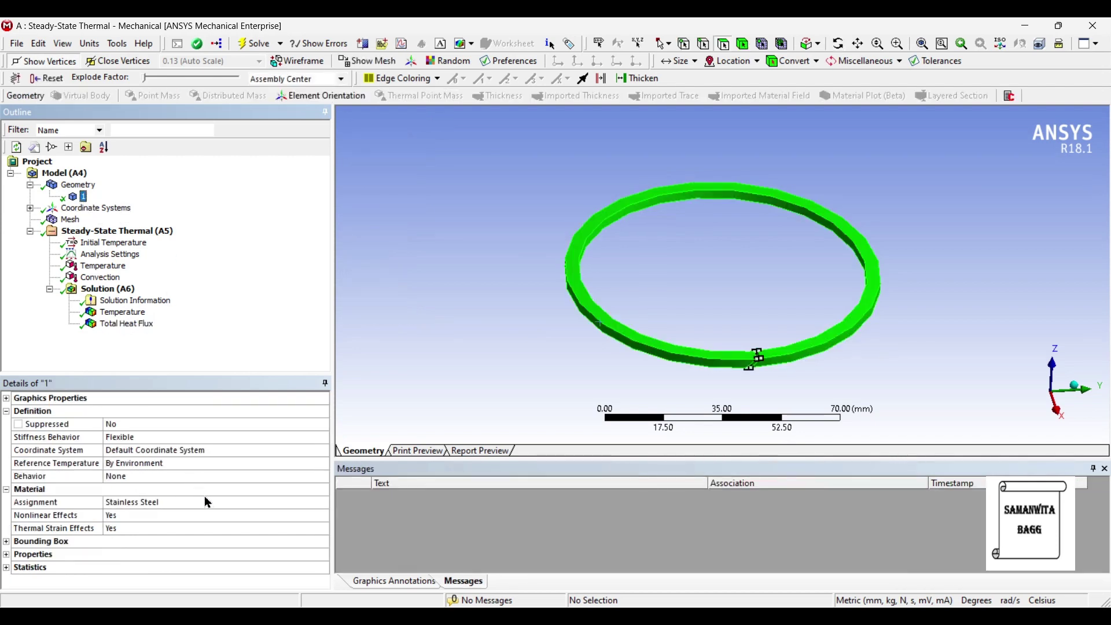
click(290, 502)
click(320, 502)
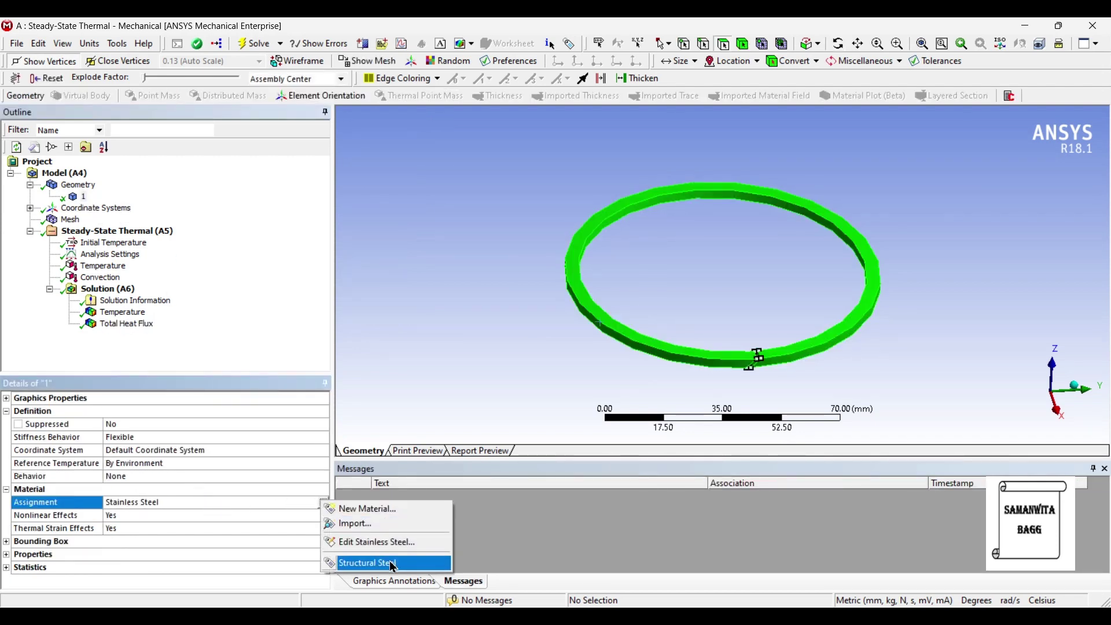
click(370, 509)
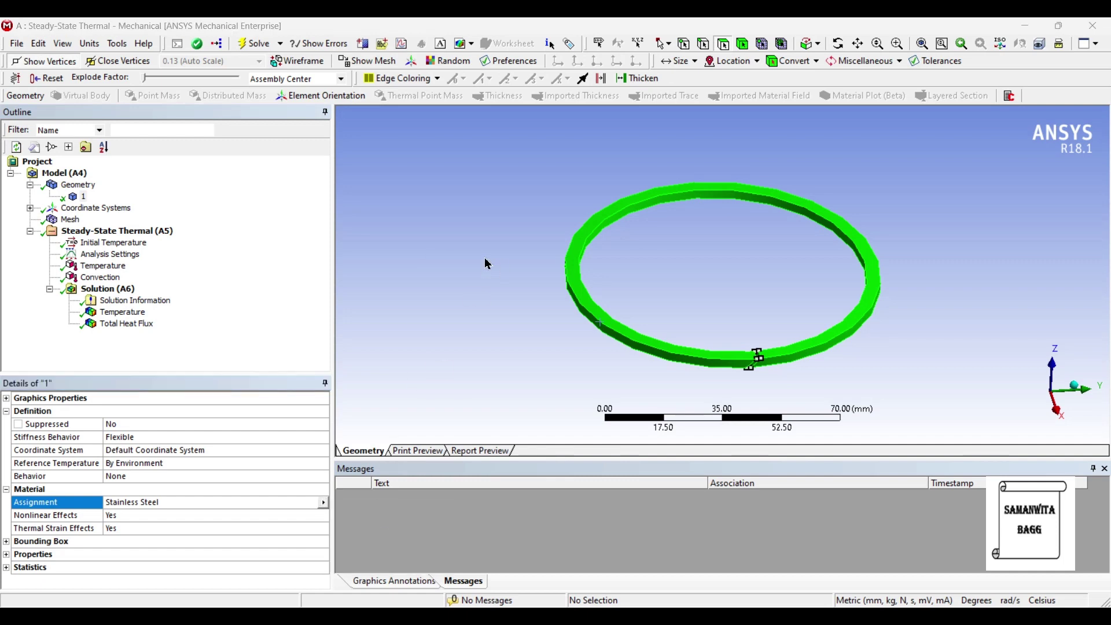
click(556, 331)
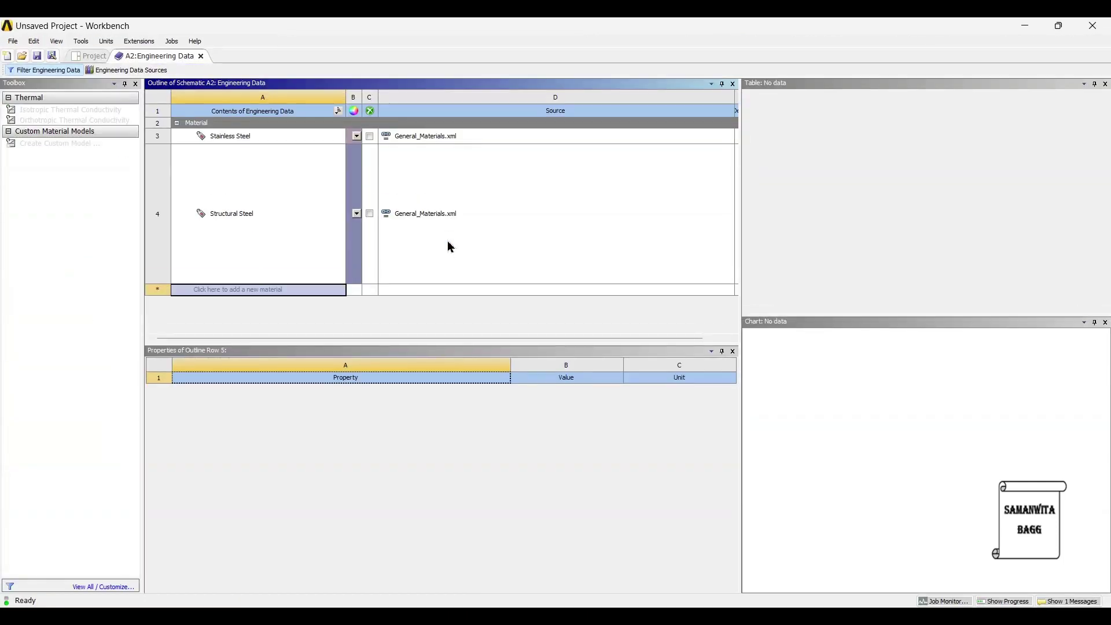
Step: Browse the General Materials library in Engineering Data, then go back to the Project schematic
click(116, 70)
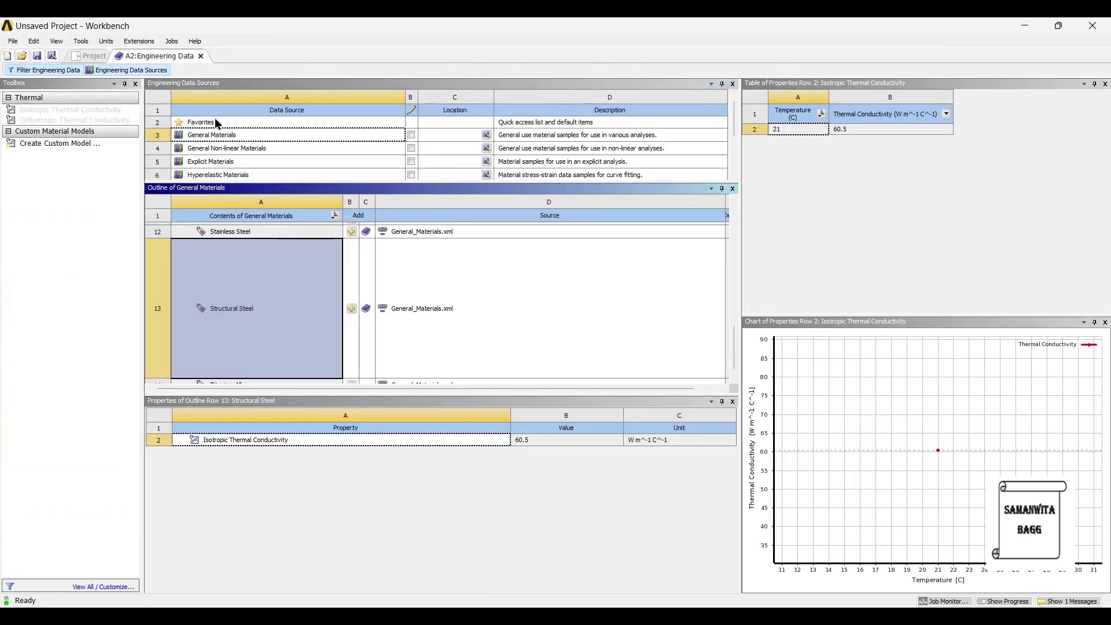
click(219, 137)
scroll(274, 290, up, 5)
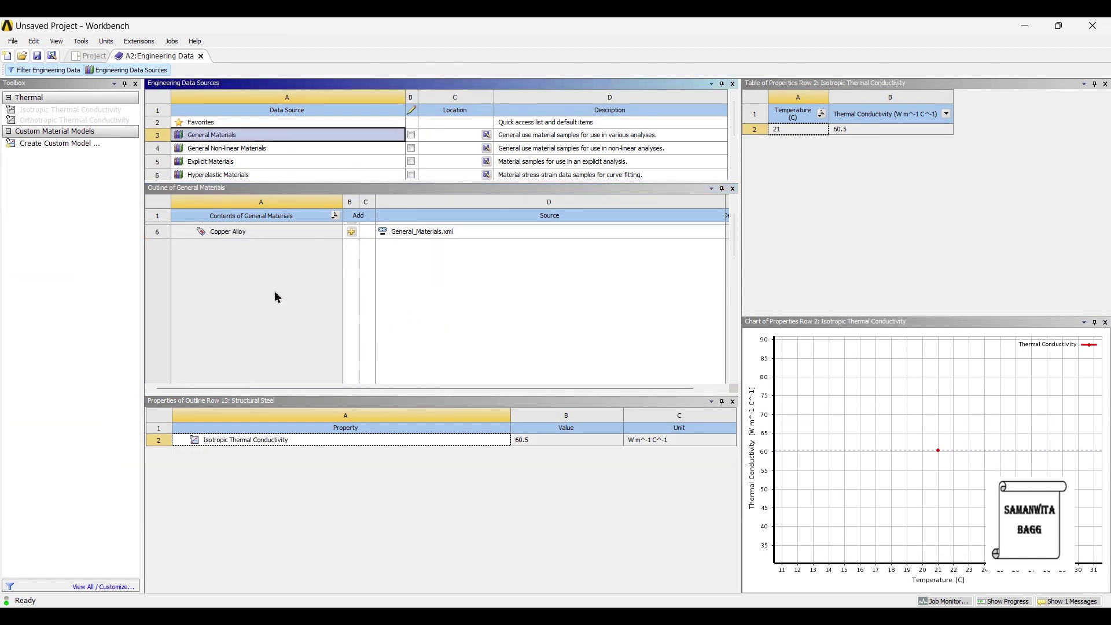
scroll(251, 332, down, 5)
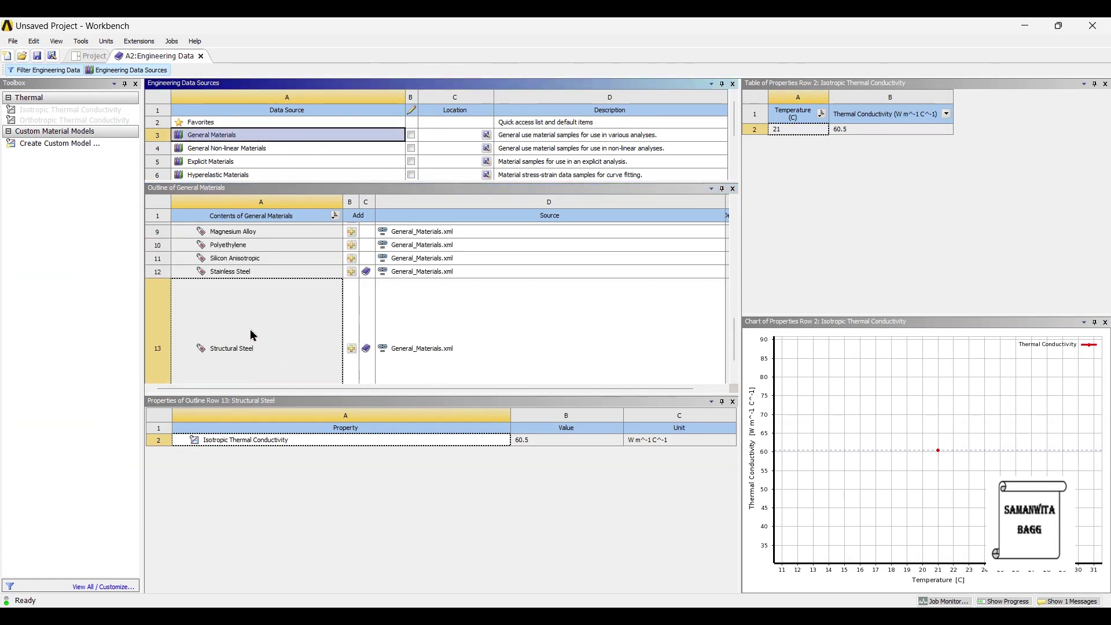
scroll(250, 333, up, 5)
scroll(260, 335, up, 3)
drag(732, 241, 344, 336)
scroll(392, 355, down, 3)
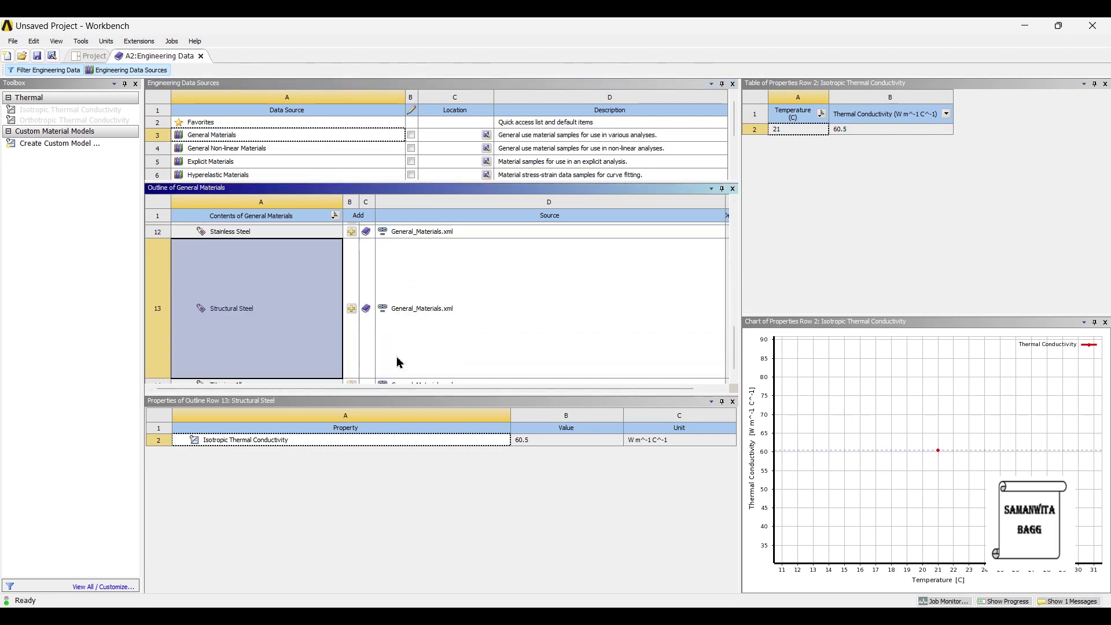
click(87, 55)
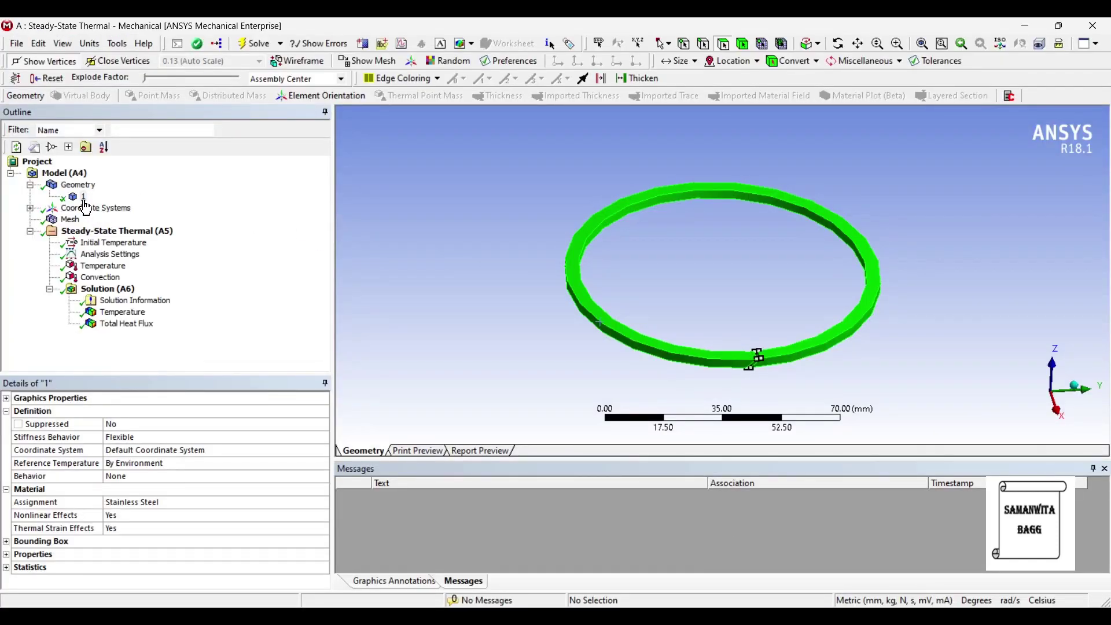
Step: Assign Gray Cast Iron as the ring body's material
click(214, 504)
click(324, 503)
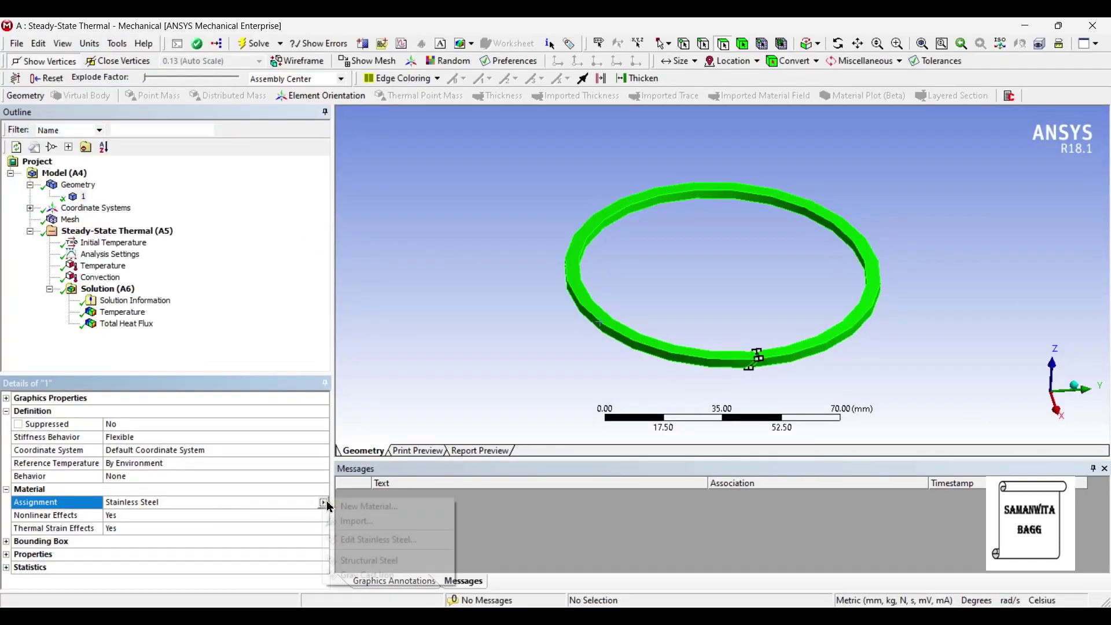
click(408, 574)
Step: Lower the Temperature load magnitude from 600 to 450 °C and return to Solution to re-solve
click(109, 289)
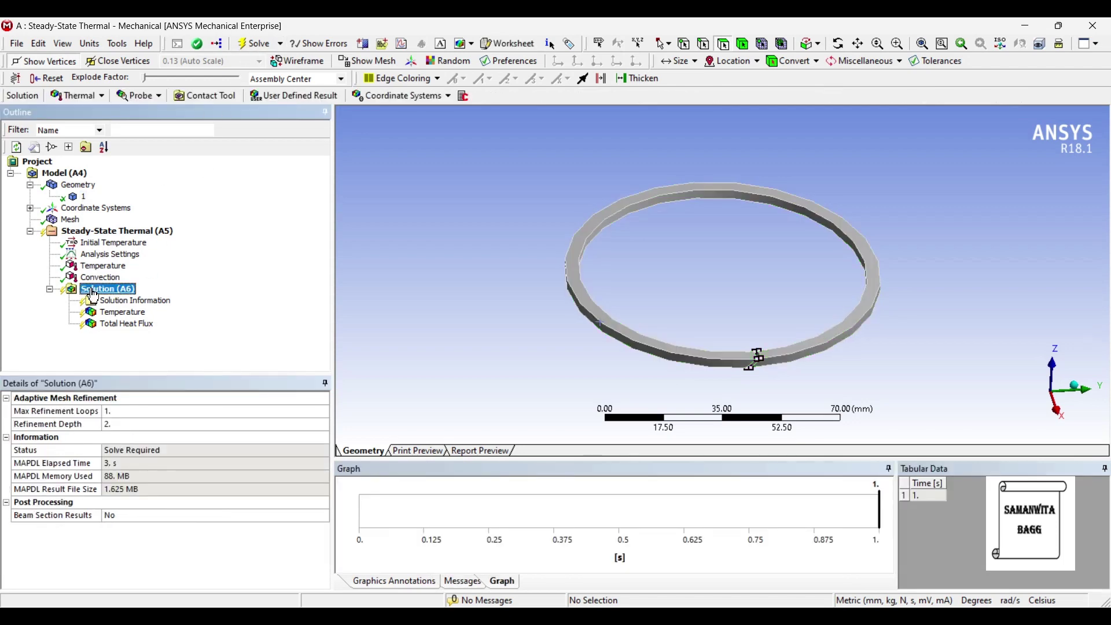
click(110, 266)
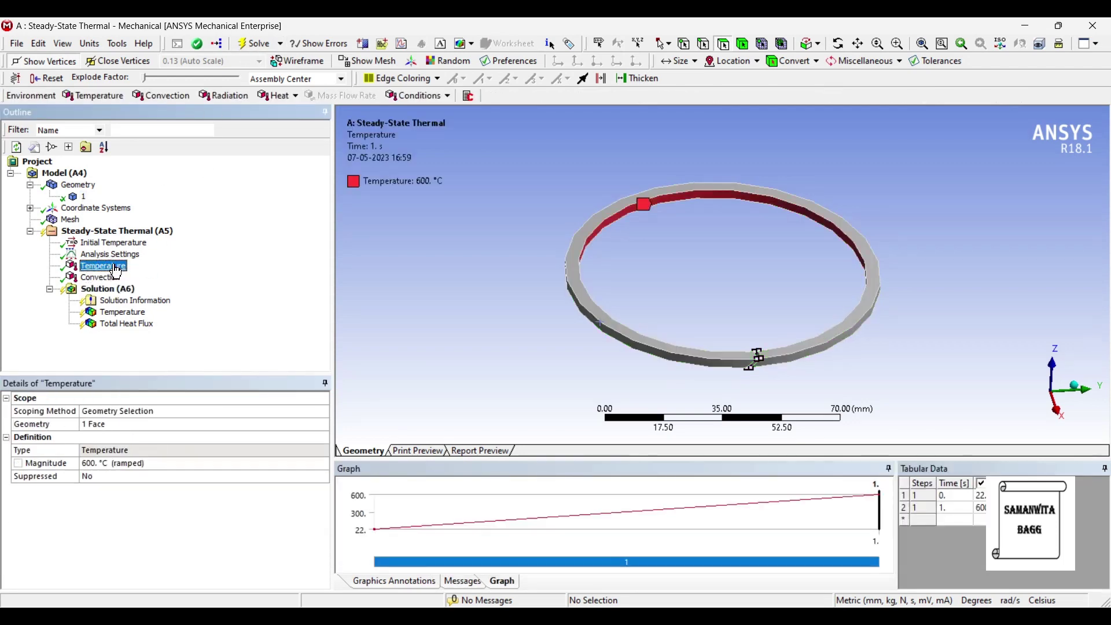
click(141, 463)
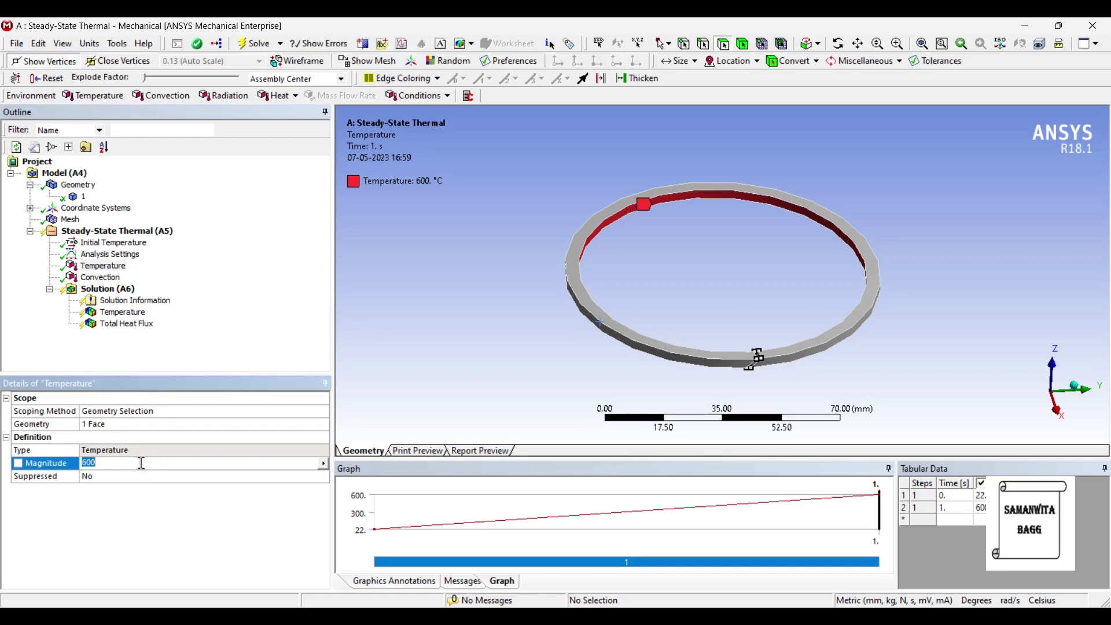
key(Return)
click(109, 289)
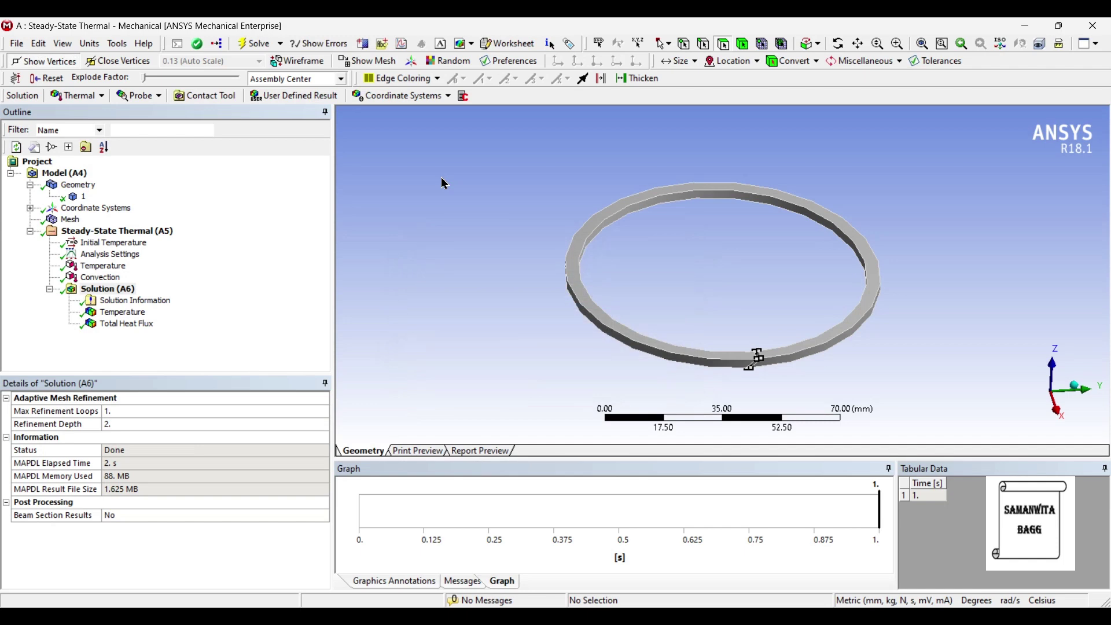
Step: Inspect the 449.25–450 °C temperature contour from several angles, then the total heat flux contour
click(123, 312)
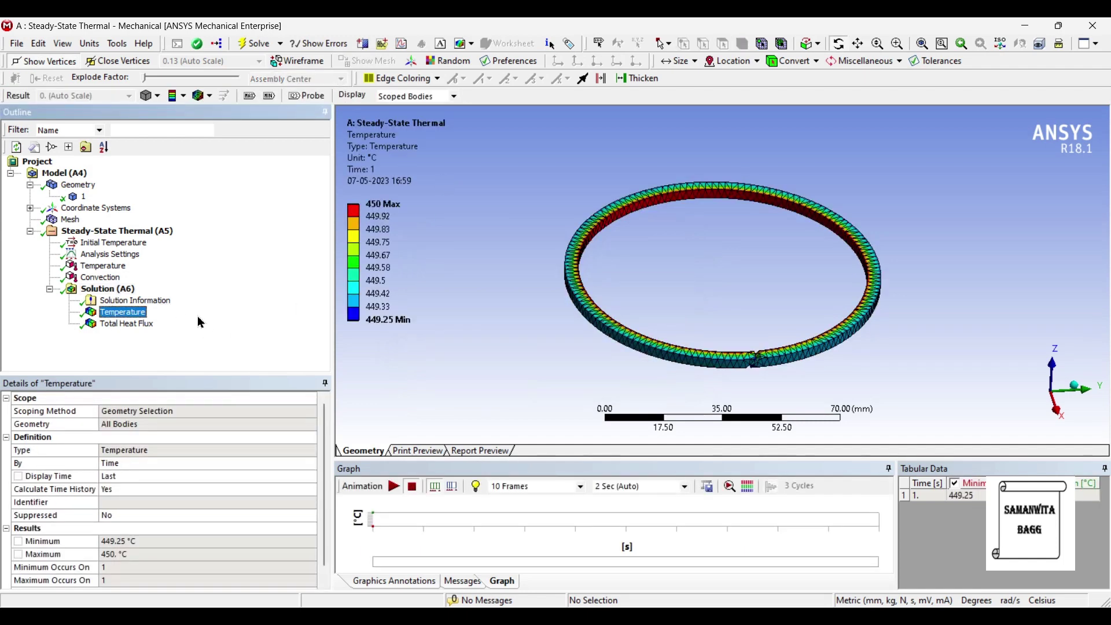
drag(647, 320, 660, 302)
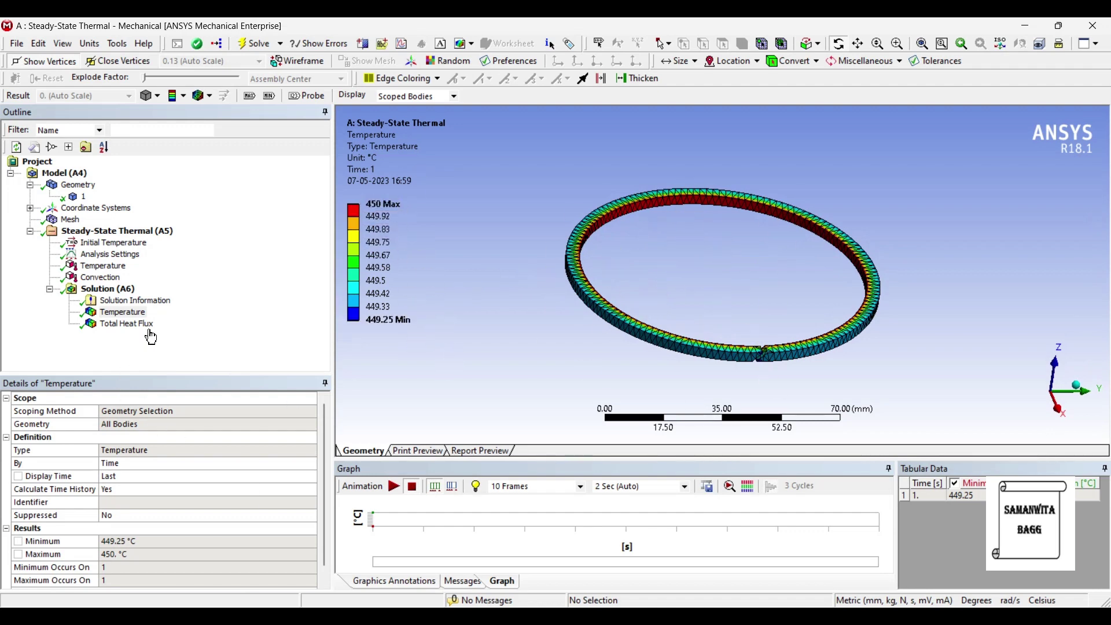
click(405, 321)
click(137, 325)
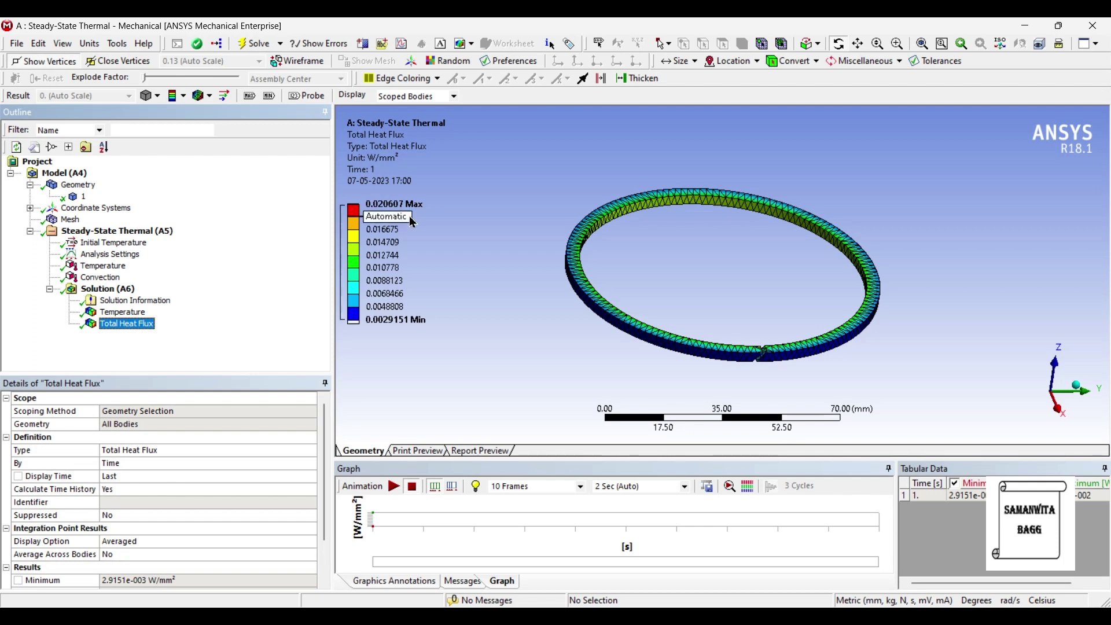
mouse_move(417, 215)
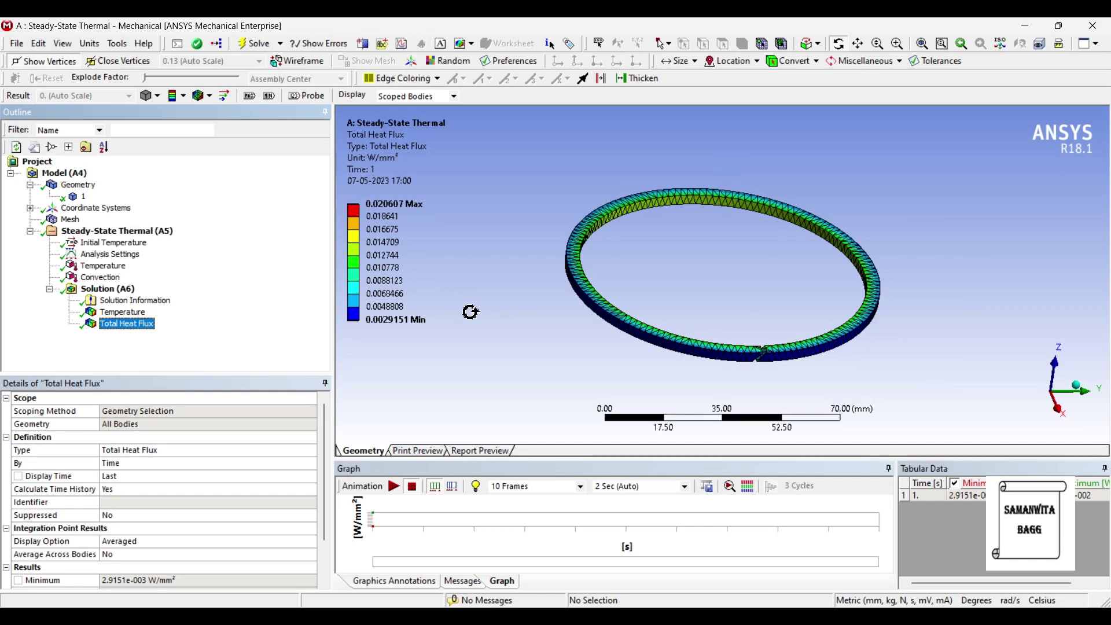
Step: Change the ring body's material Assignment to Stainless Steel and solve the analysis again
click(83, 196)
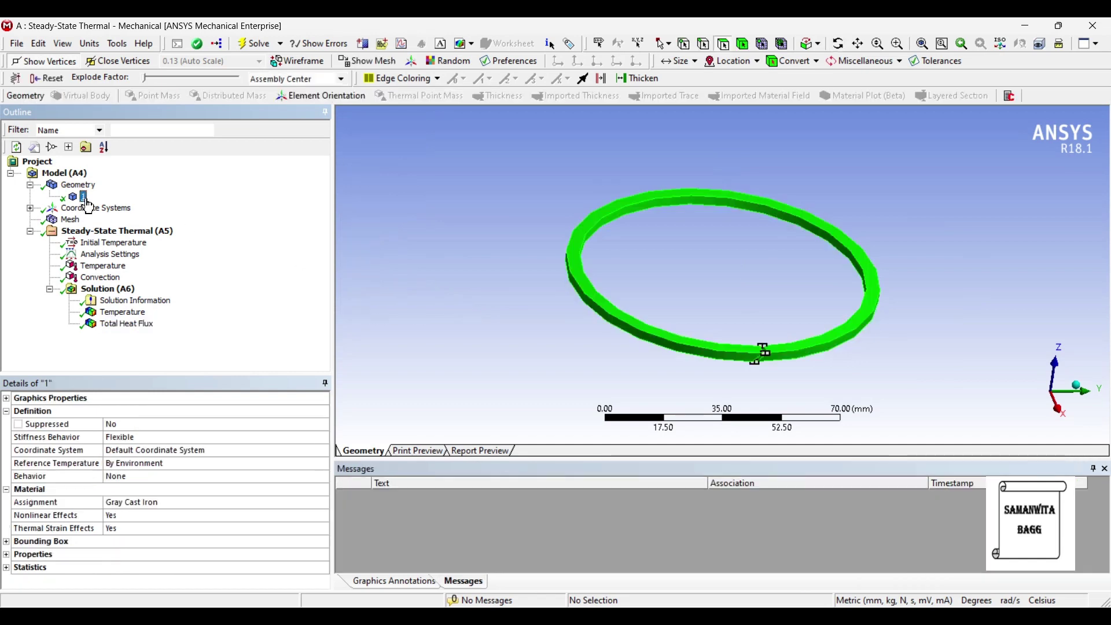
click(316, 502)
click(324, 502)
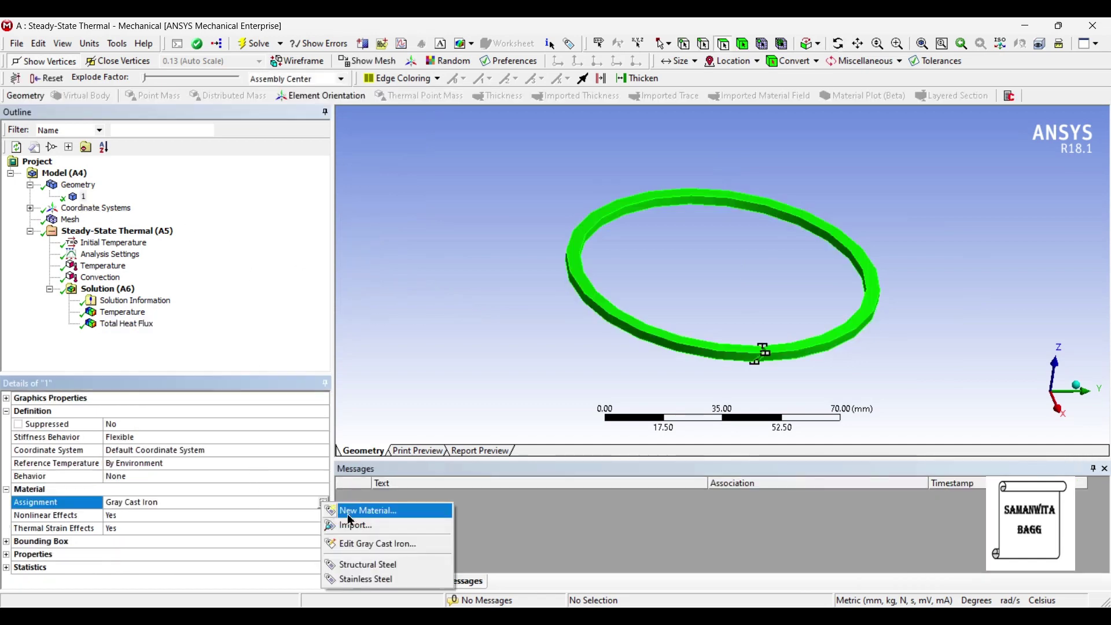
click(391, 580)
click(108, 289)
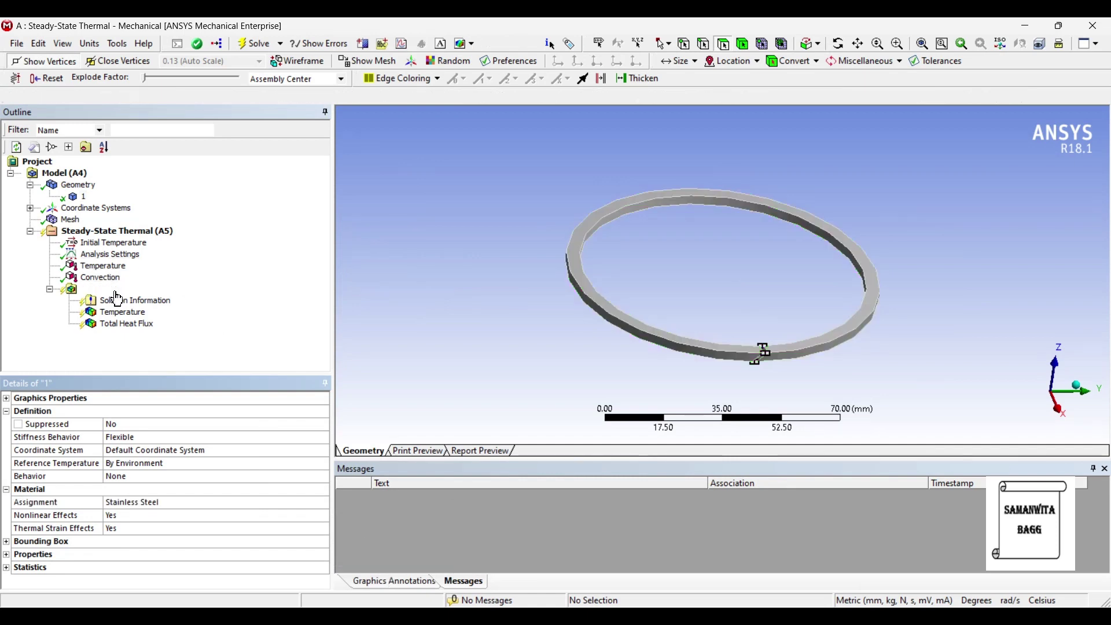
click(255, 44)
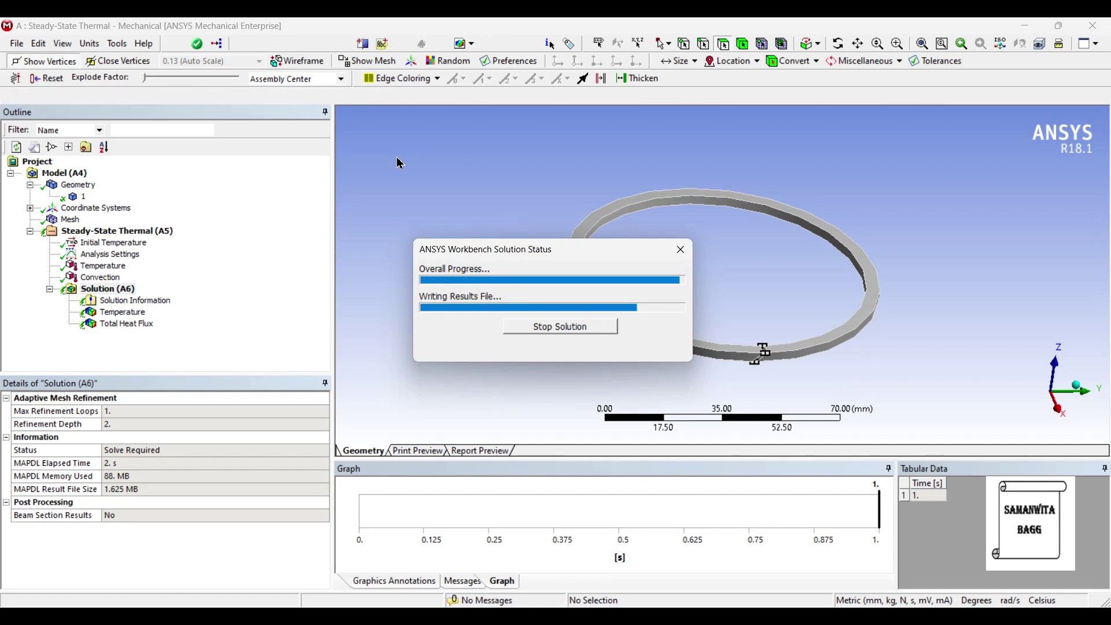
Step: Switch between total heat flux (max 0.020545 W/mm²) and temperature (447.43–450 °C) results to compare them
click(128, 324)
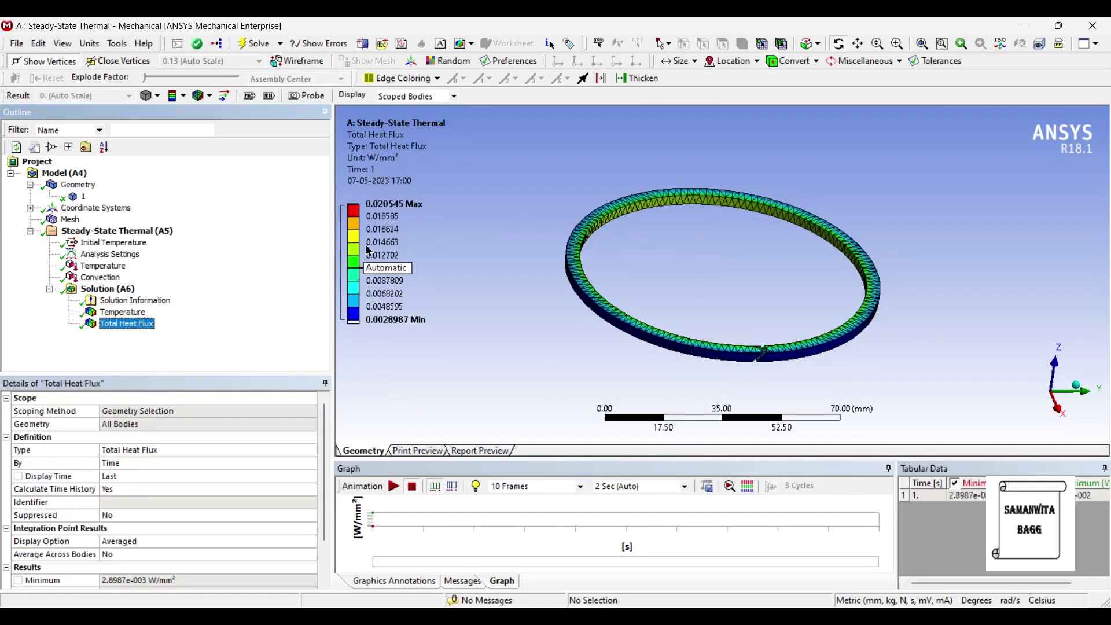
key(Up)
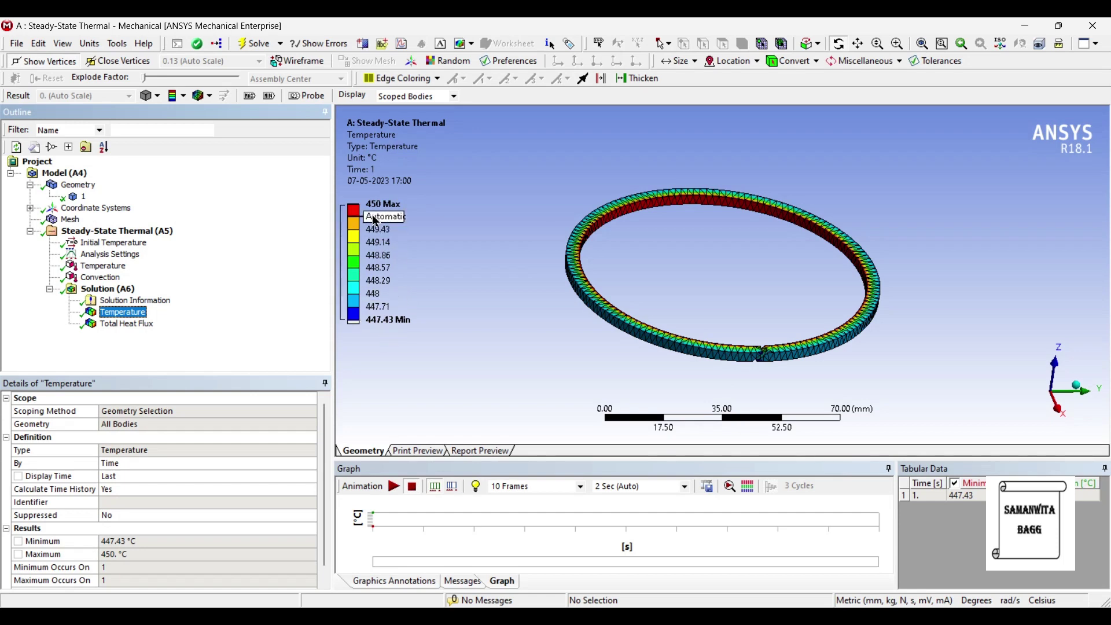
click(151, 325)
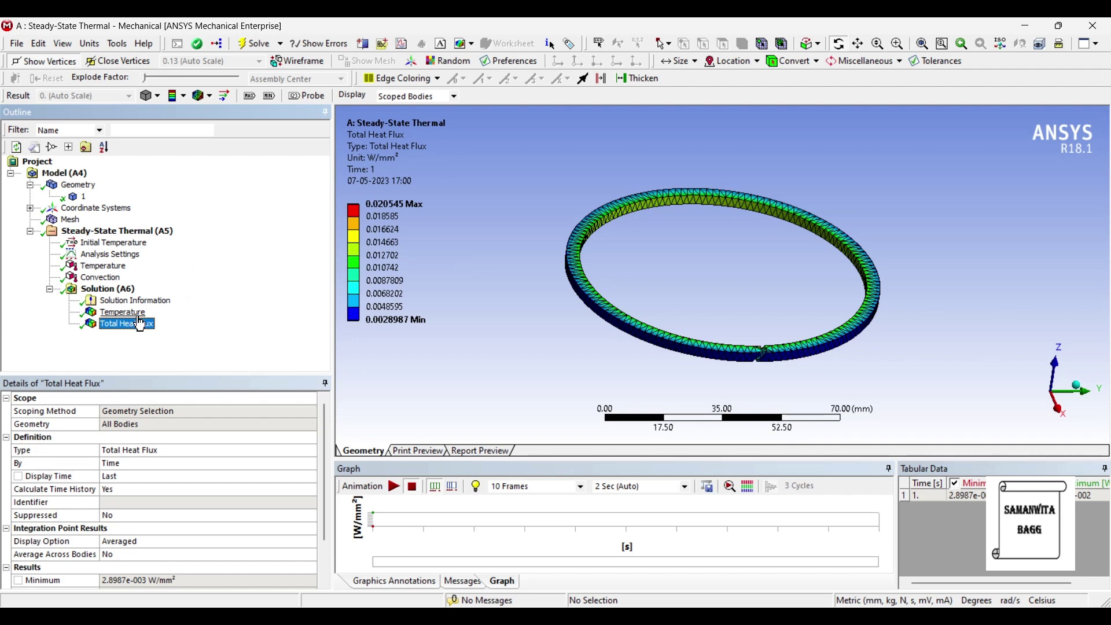
click(123, 312)
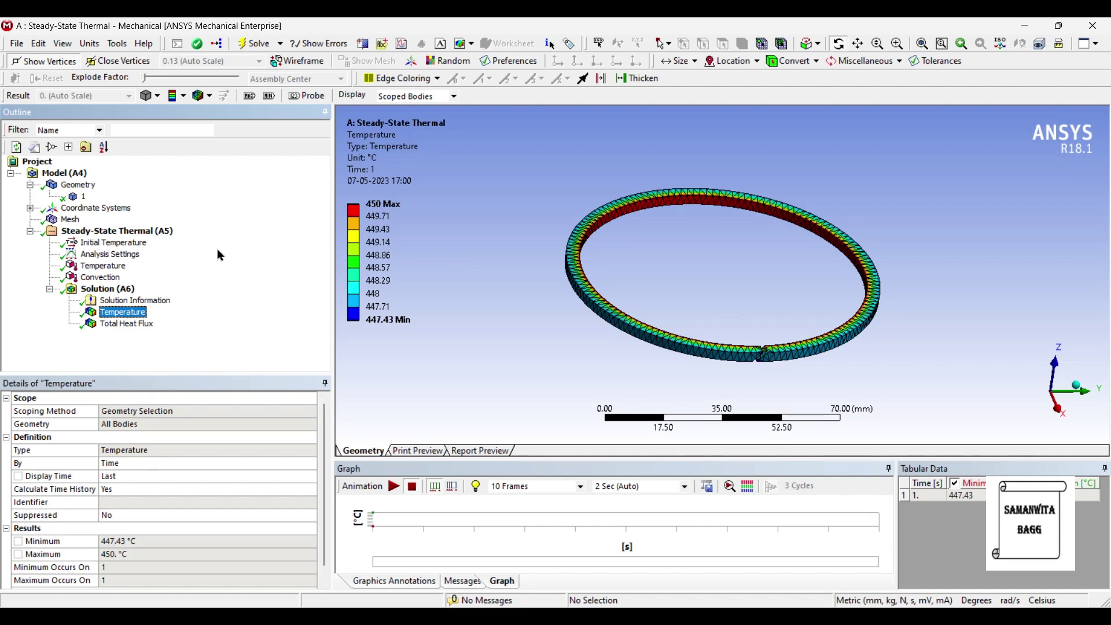
Step: Set the Temperature load back to 600 °C, re-solve, and show the 596.19–600 °C temperature contour
click(103, 266)
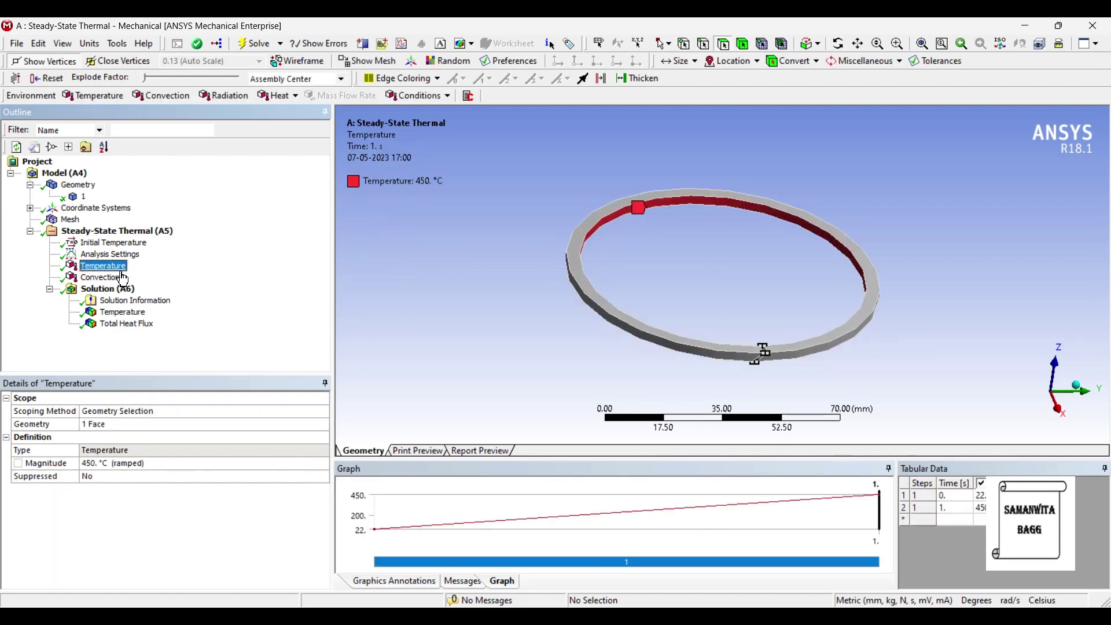
click(171, 466)
click(322, 464)
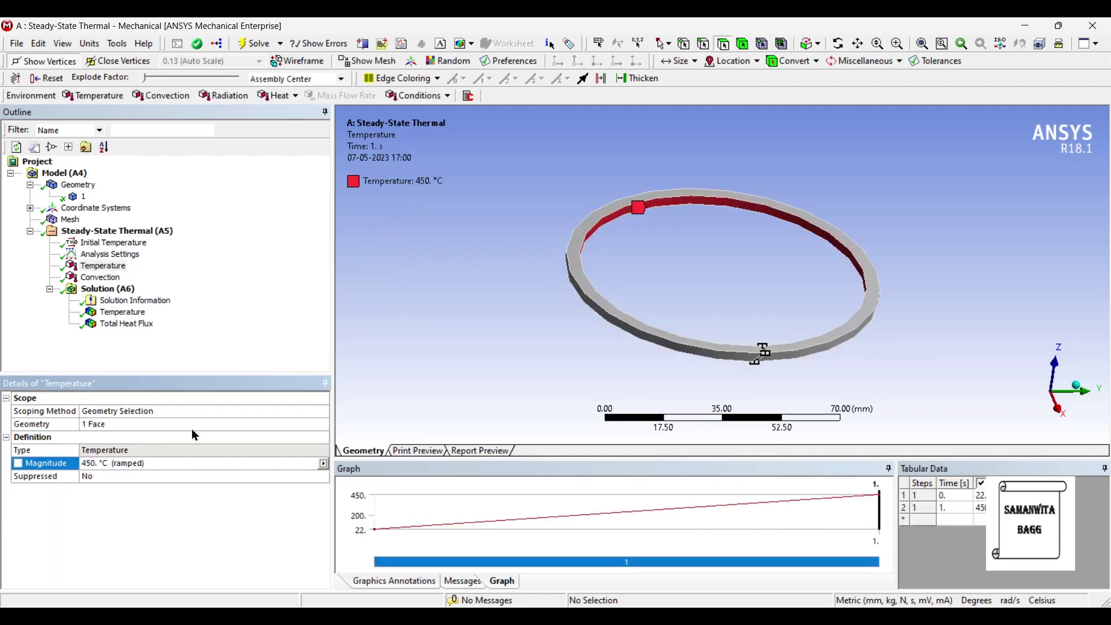
click(187, 464)
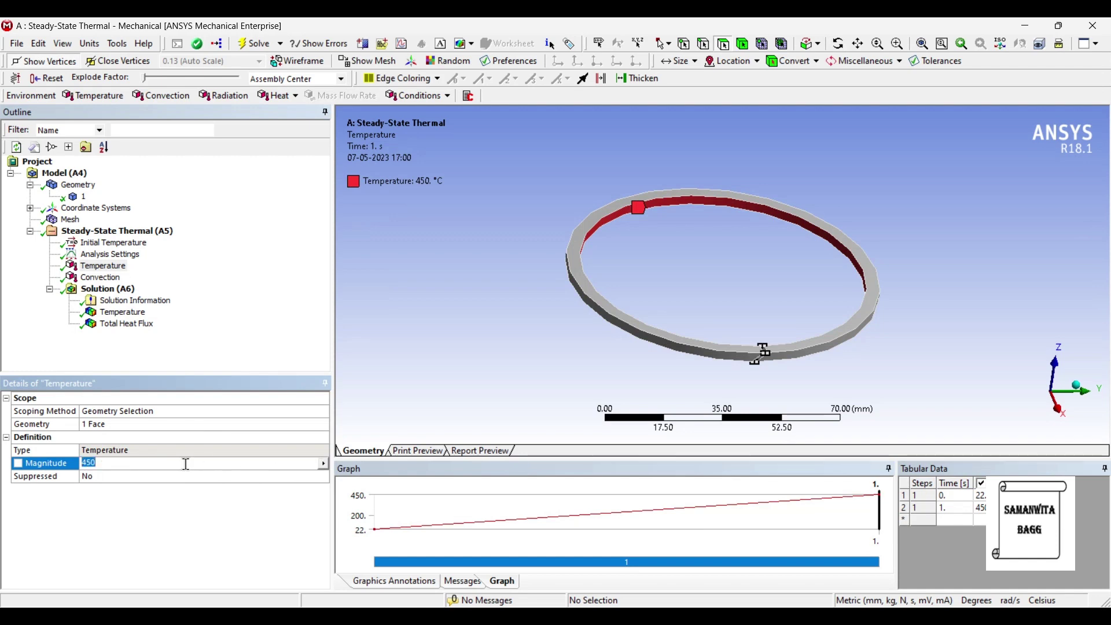
key(Return)
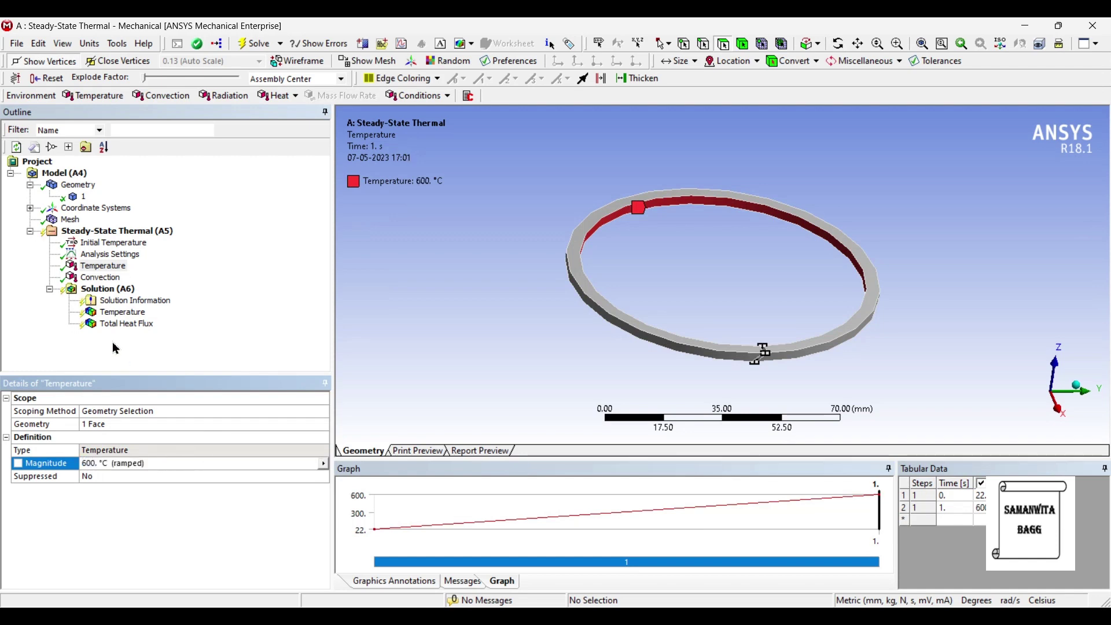
click(108, 289)
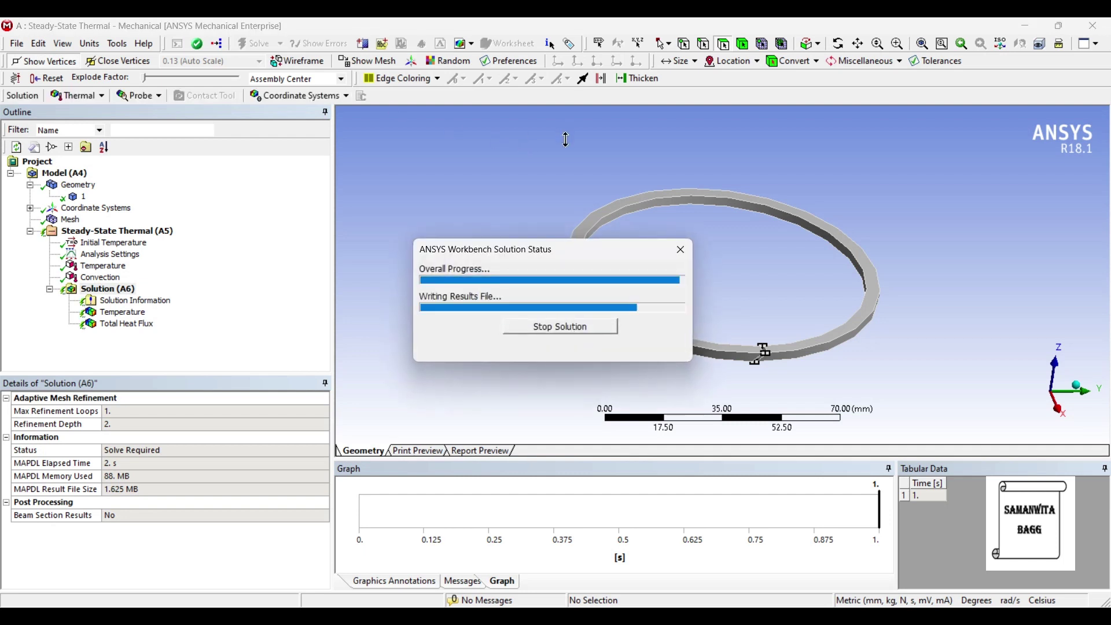
click(137, 316)
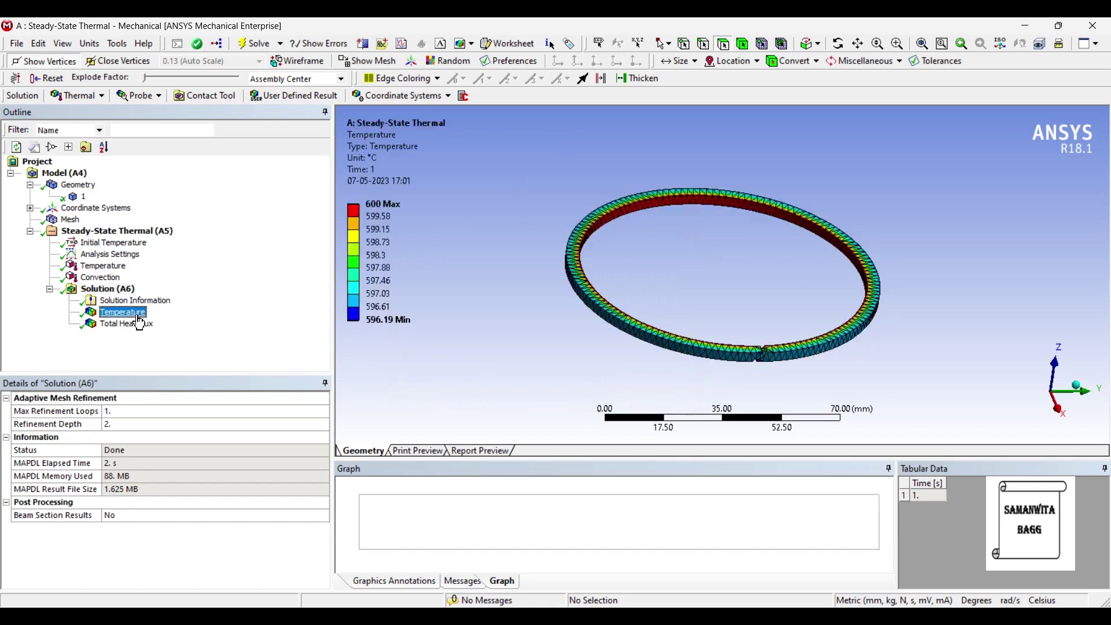